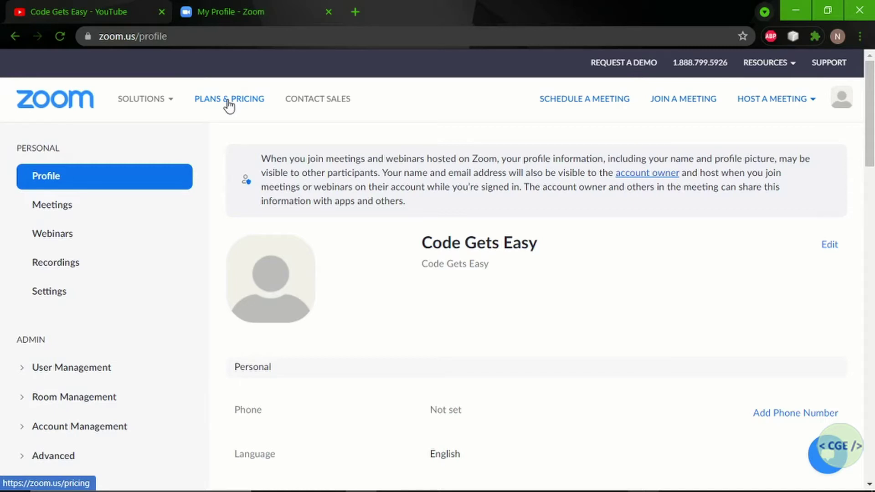
- Open Account Settings within the Account Management section of the Zoom account
{"action": "scroll", "coordinate": [215, 252], "scroll_direction": "down", "scroll_amount": 1}
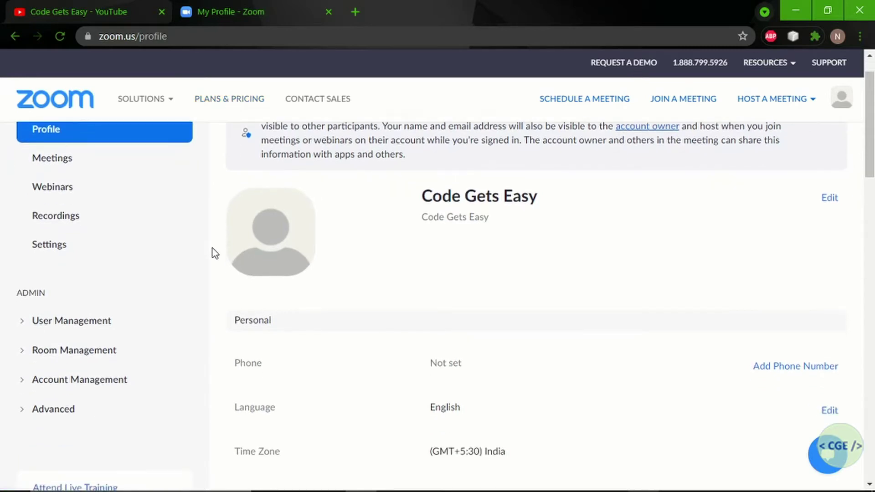
{"action": "scroll", "coordinate": [214, 252], "scroll_direction": "down", "scroll_amount": 1}
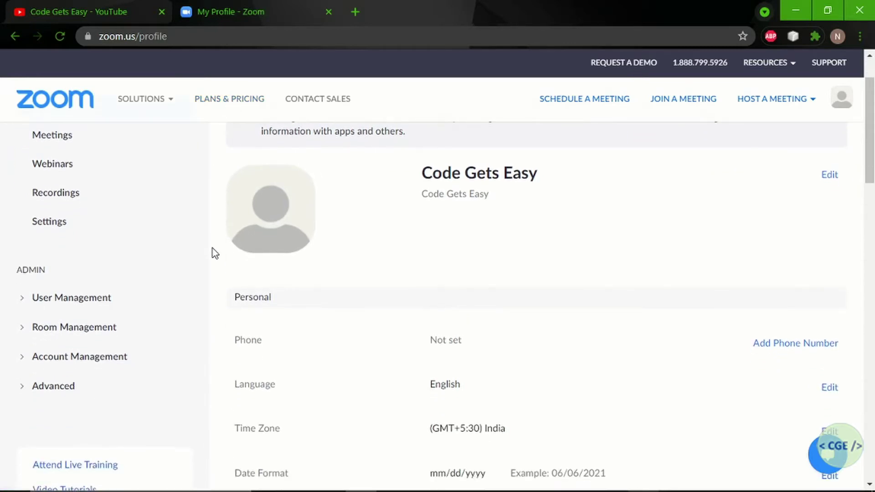
{"action": "scroll", "coordinate": [214, 253], "scroll_direction": "up", "scroll_amount": 1}
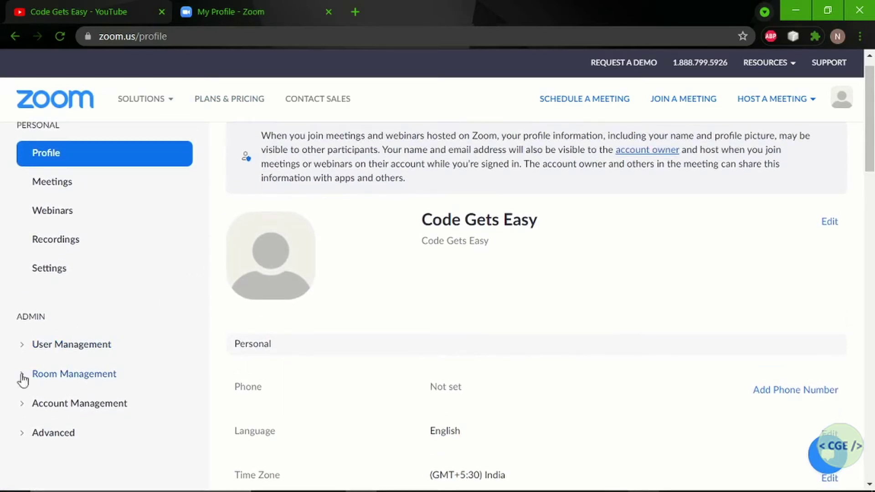
{"action": "left_click", "coordinate": [23, 406]}
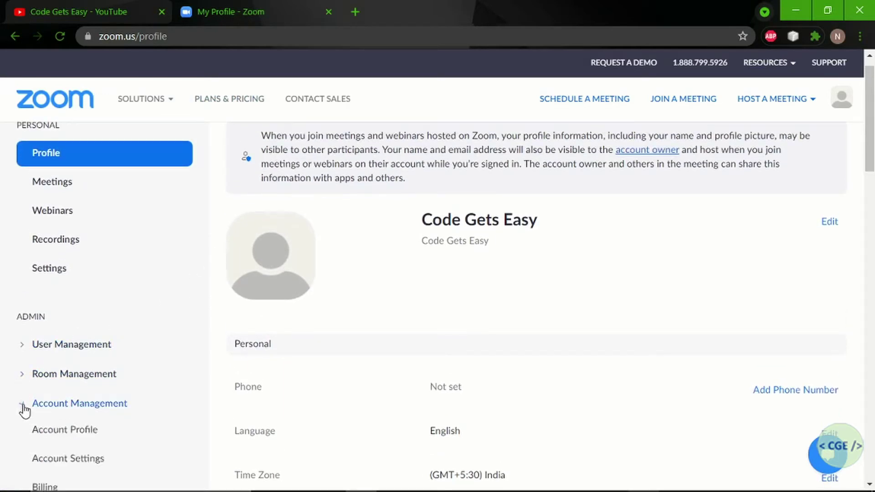
{"action": "left_click", "coordinate": [50, 460]}
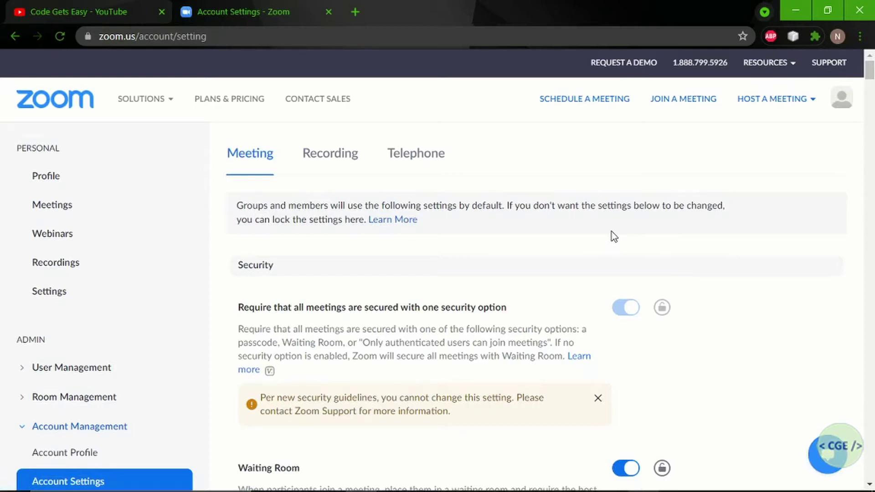
- Search the settings page for "stream" and check the livestreaming setting for meetings and its enabled services
{"action": "key", "text": "ctrl+f"}
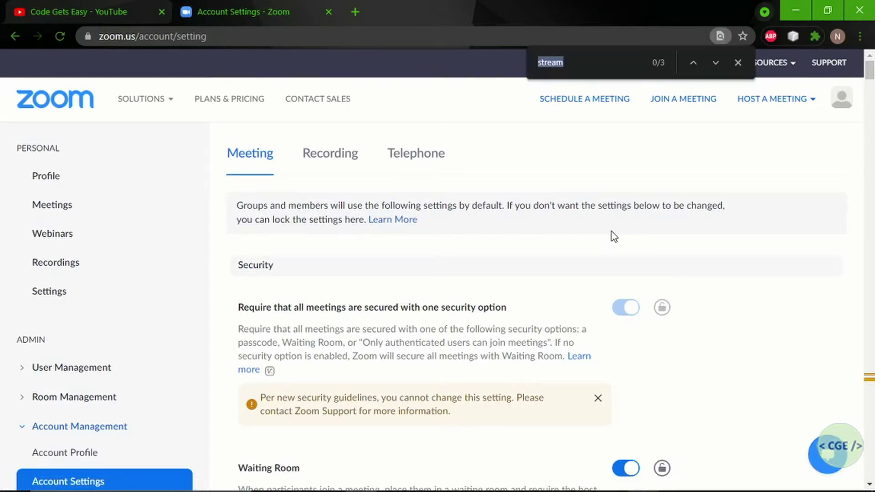
{"action": "left_click", "coordinate": [618, 59]}
{"action": "left_click", "coordinate": [715, 63]}
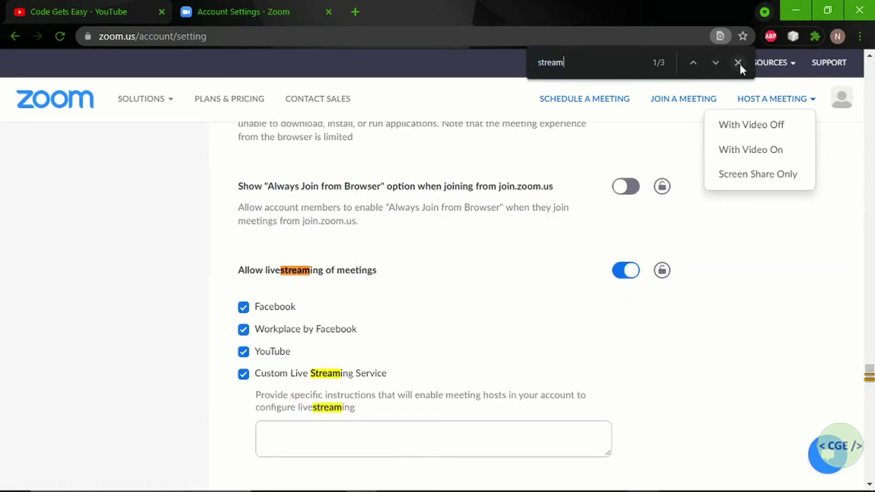
{"action": "left_click", "coordinate": [738, 63]}
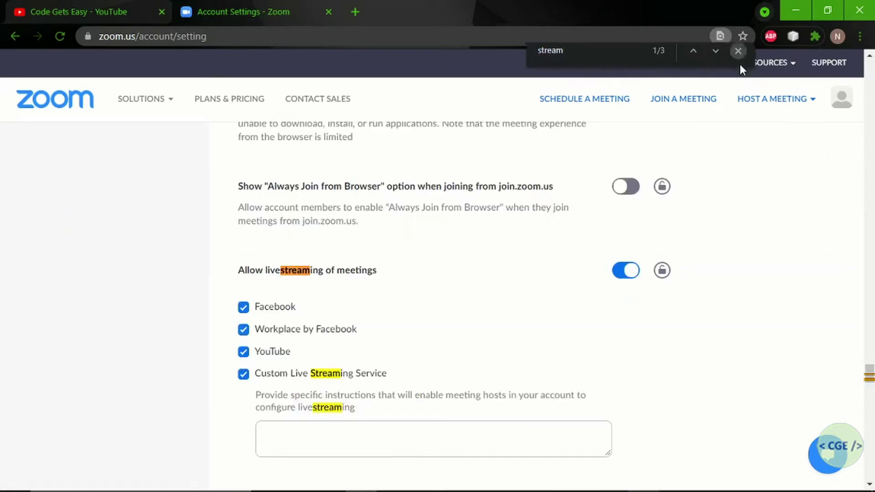
{"action": "left_click", "coordinate": [379, 271]}
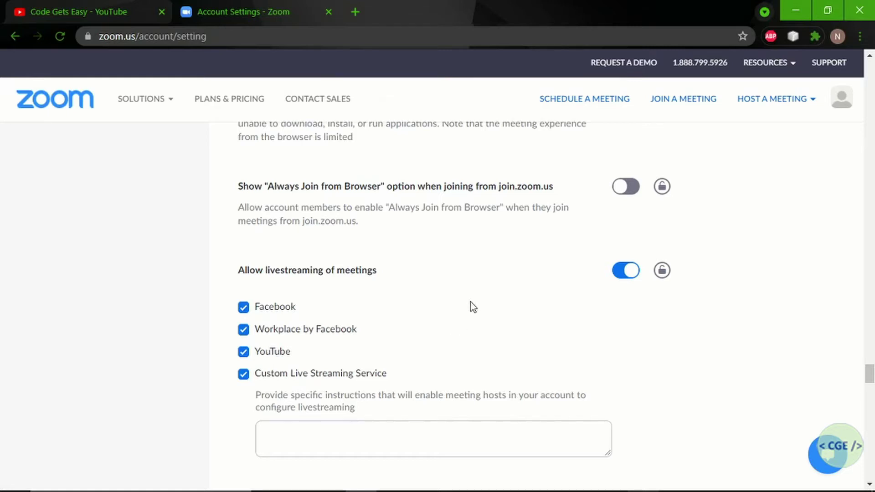
- Start scheduling a new meeting and set its topic to "Sample For Live Stream"
{"action": "scroll", "coordinate": [471, 302], "scroll_direction": "up", "scroll_amount": 20}
{"action": "scroll", "coordinate": [470, 302], "scroll_direction": "up", "scroll_amount": 10}
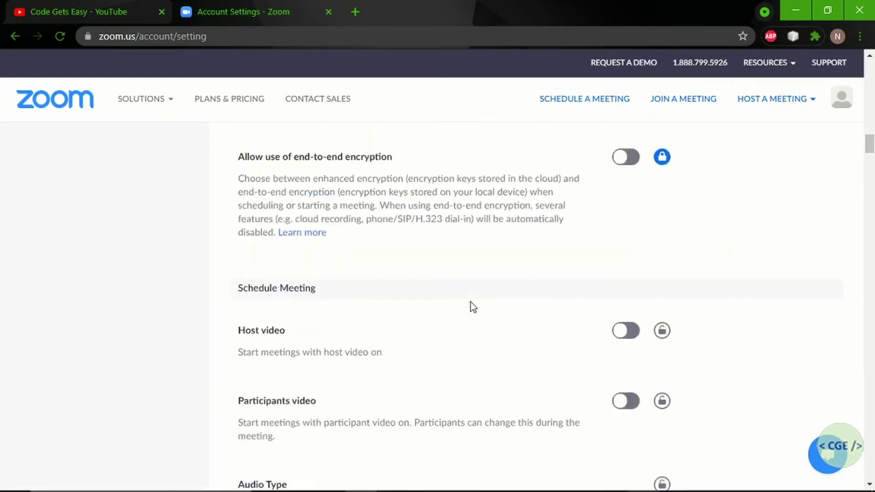
{"action": "left_click", "coordinate": [572, 104]}
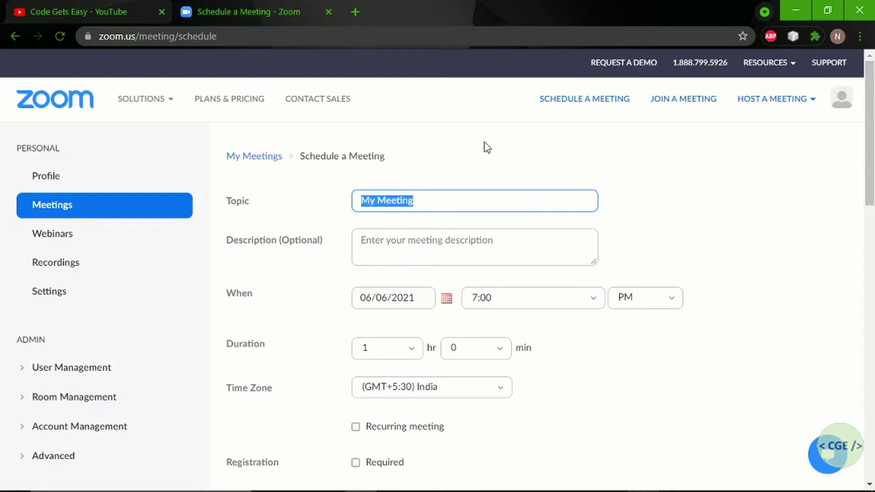
{"action": "type", "text": "Sample "}
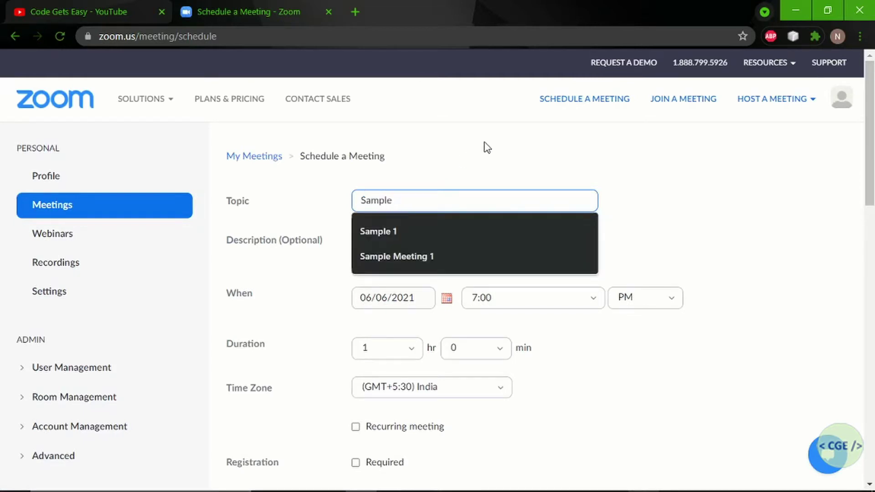
{"action": "type", "text": "For Live "}
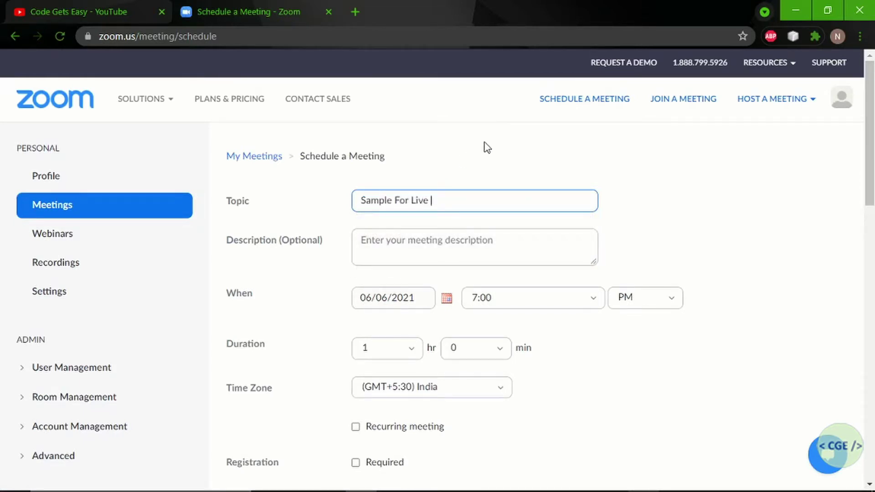
{"action": "type", "text": "Sreeareeree"}
{"action": "key", "text": "BackSpace"}
{"action": "type", "text": "am"}
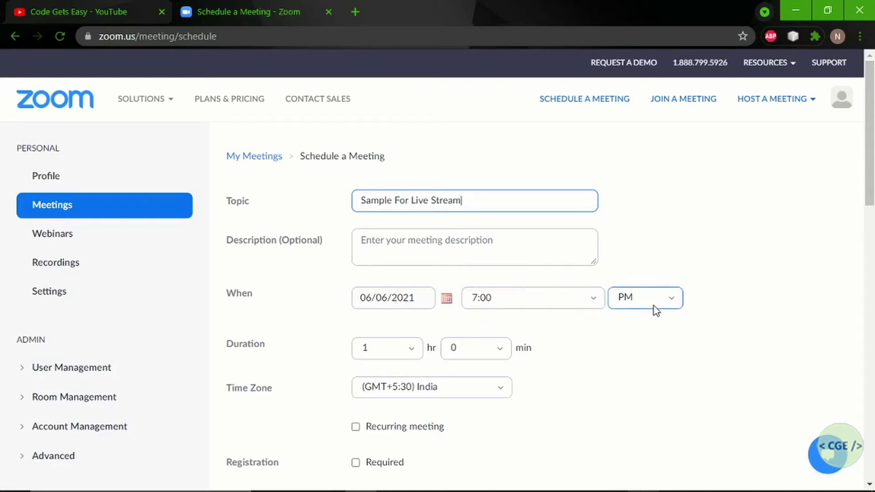
- Review the new meeting's duration, meeting ID, passcode, waiting room, video, audio and meeting options without changing them
{"action": "scroll", "coordinate": [637, 346], "scroll_direction": "down", "scroll_amount": 2}
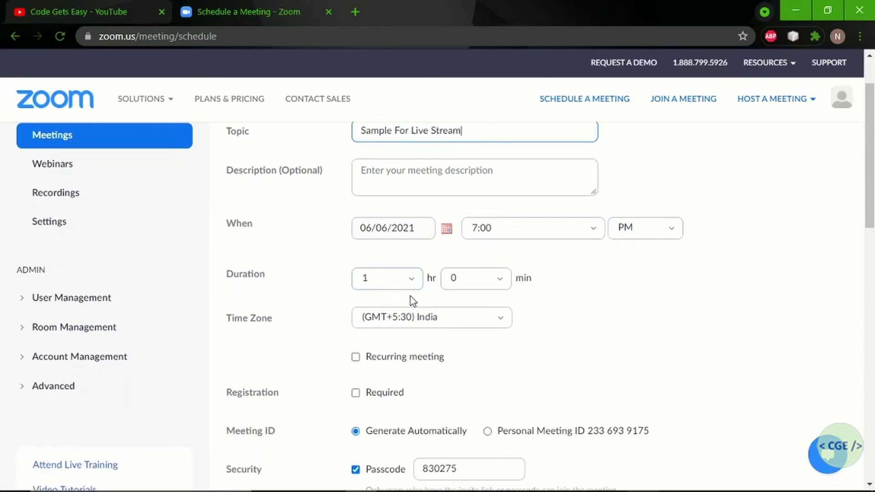
{"action": "left_click", "coordinate": [412, 285]}
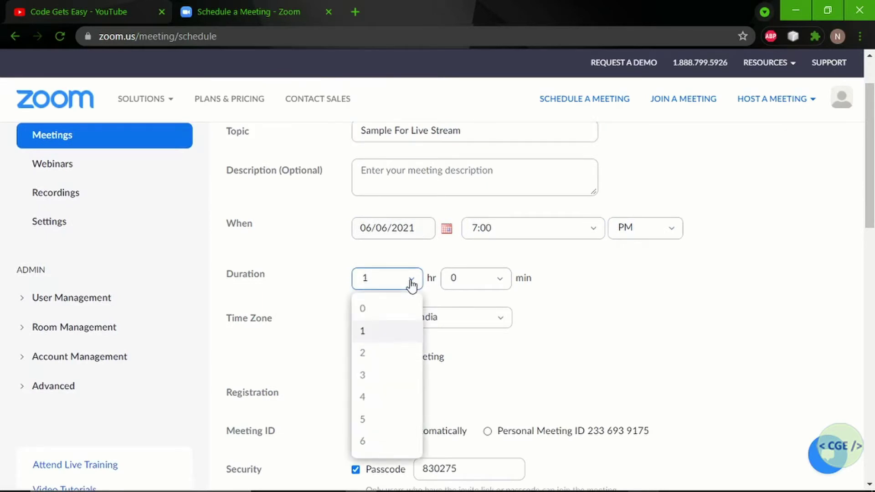
{"action": "left_click", "coordinate": [411, 285]}
{"action": "scroll", "coordinate": [536, 305], "scroll_direction": "down", "scroll_amount": 2}
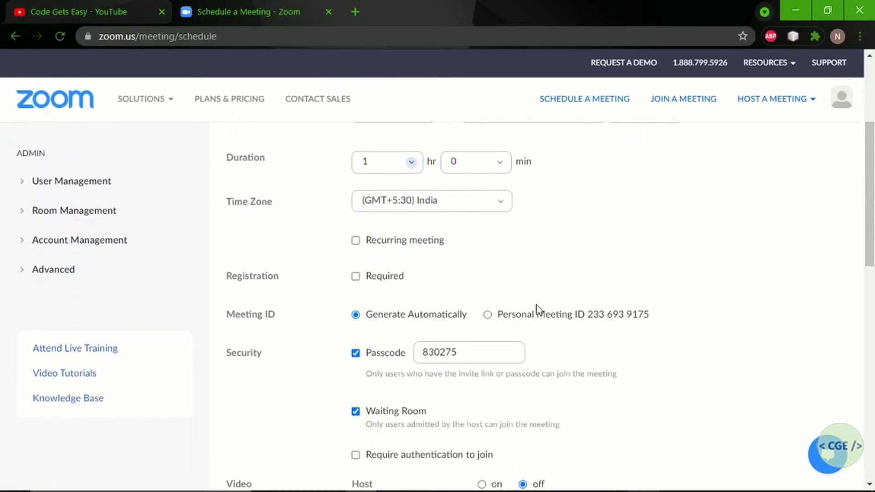
{"action": "left_click_drag", "start_coordinate": [471, 349], "coordinate": [417, 351]}
{"action": "left_click", "coordinate": [479, 353]}
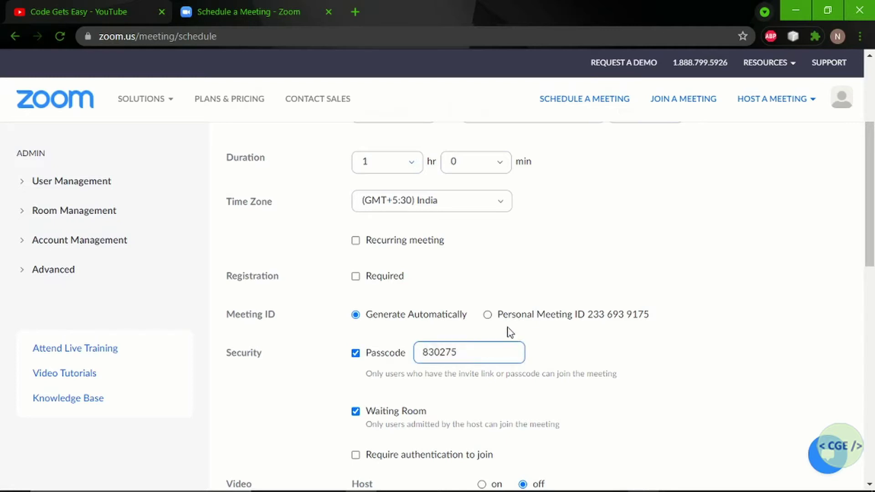
{"action": "scroll", "coordinate": [578, 335], "scroll_direction": "down", "scroll_amount": 1}
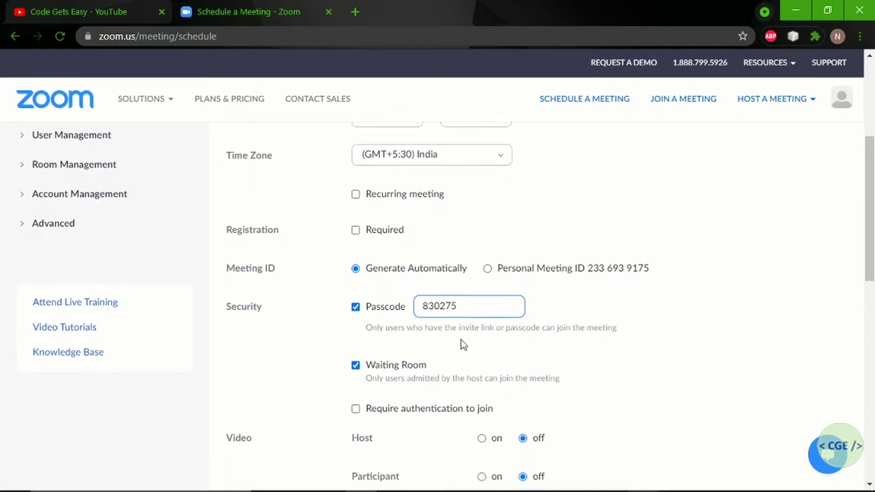
{"action": "scroll", "coordinate": [492, 356], "scroll_direction": "down", "scroll_amount": 3}
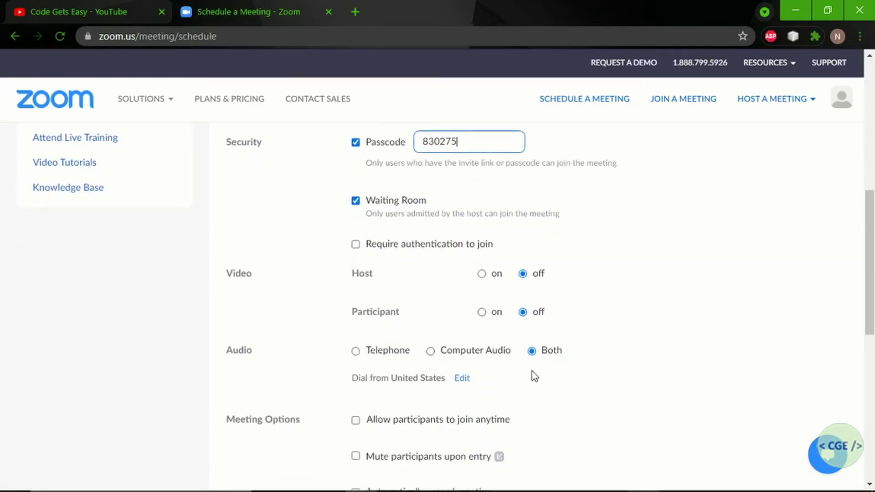
{"action": "scroll", "coordinate": [531, 375], "scroll_direction": "down", "scroll_amount": 3}
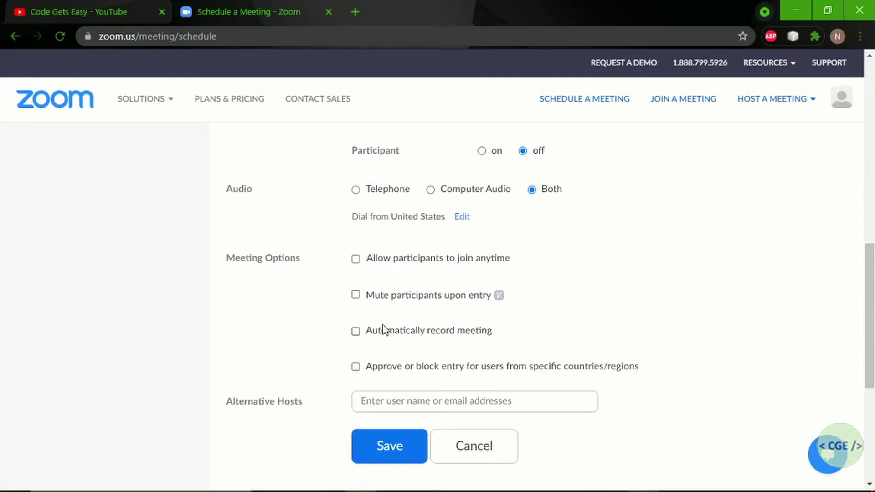
{"action": "scroll", "coordinate": [576, 322], "scroll_direction": "down", "scroll_amount": 2}
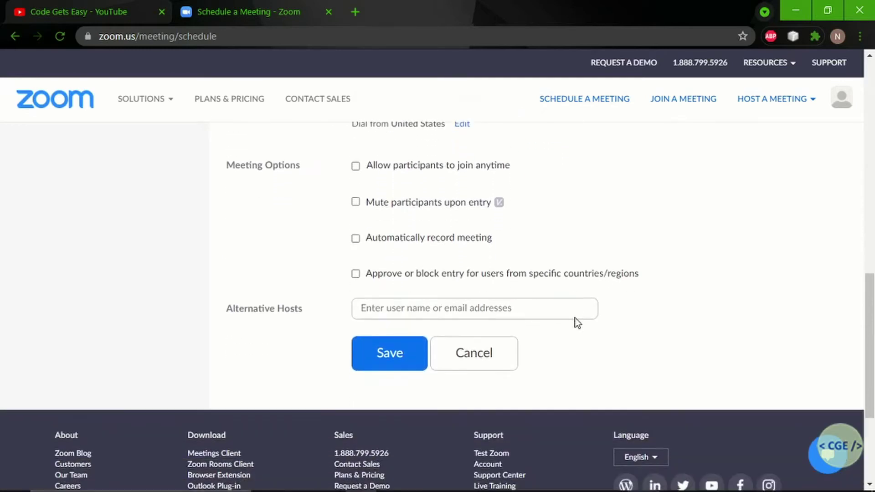
- Save the scheduled meeting with its default options and look through its meeting information page
{"action": "left_click", "coordinate": [386, 355]}
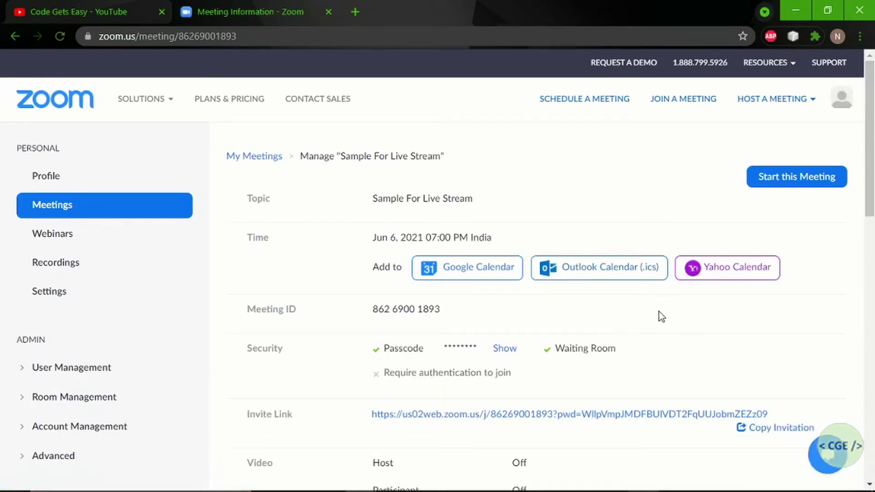
{"action": "scroll", "coordinate": [664, 317], "scroll_direction": "down", "scroll_amount": 3}
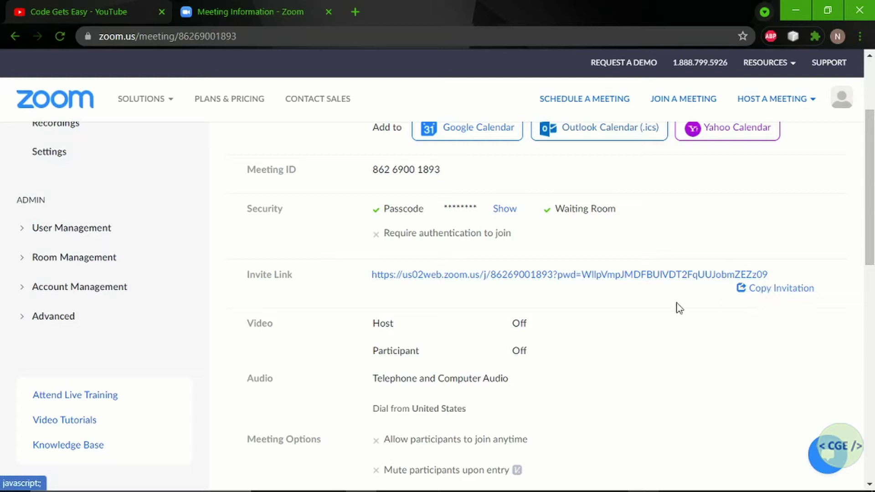
{"action": "scroll", "coordinate": [631, 319], "scroll_direction": "down", "scroll_amount": 8}
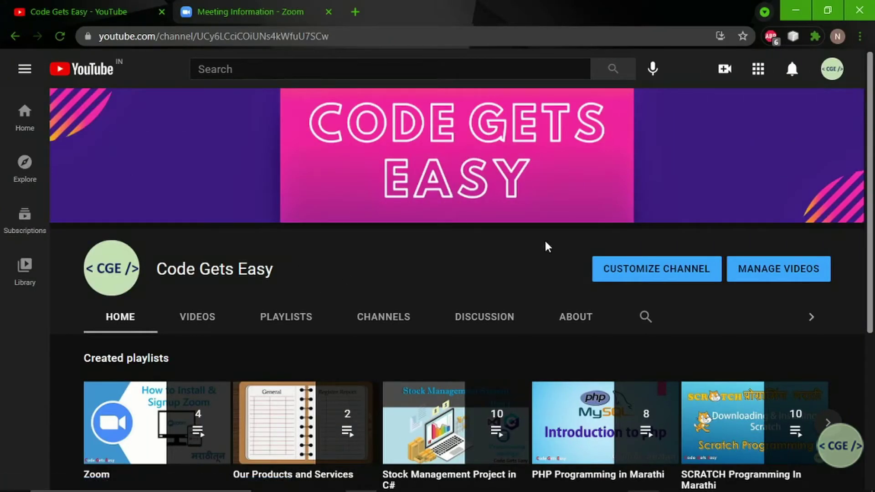
- Switch to YouTube, choose to go live at a later date with streaming software, and open the form for a new scheduled stream
{"action": "left_click", "coordinate": [724, 71]}
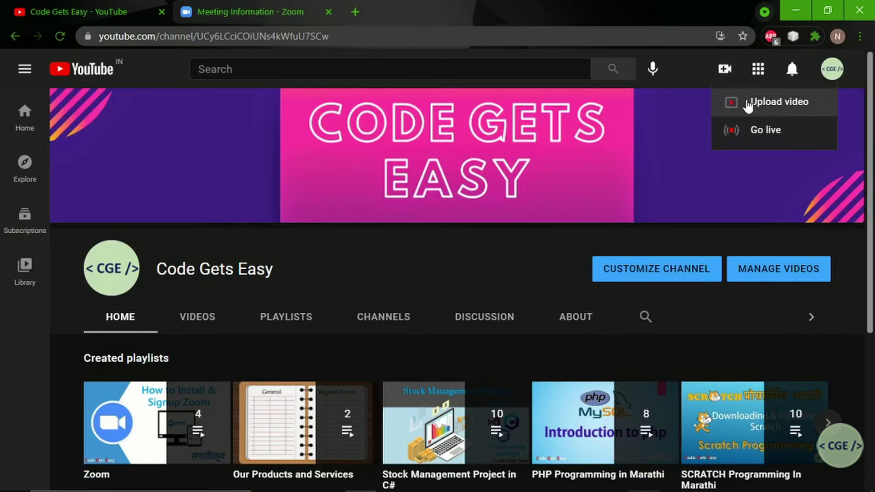
{"action": "left_click", "coordinate": [763, 132]}
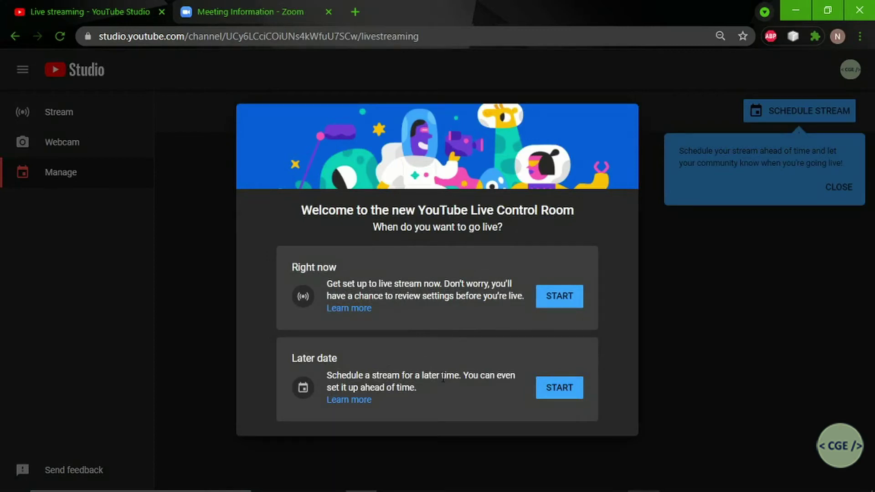
{"action": "left_click", "coordinate": [560, 387]}
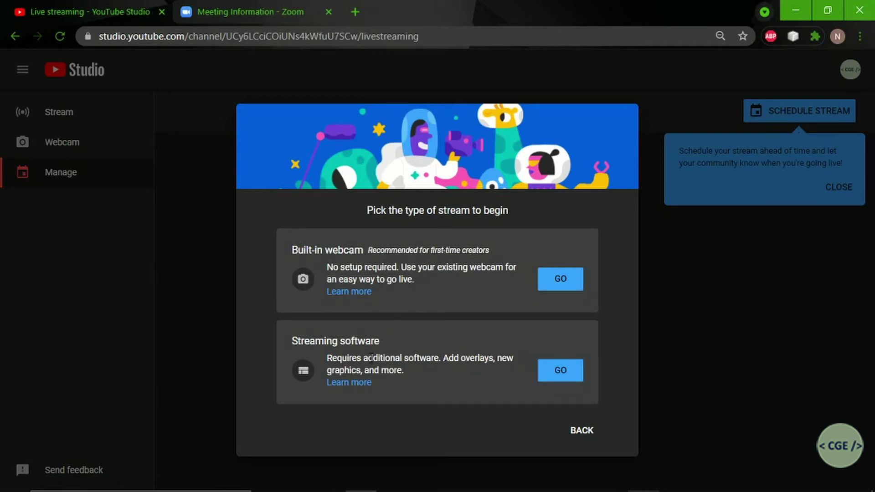
{"action": "left_click", "coordinate": [550, 373]}
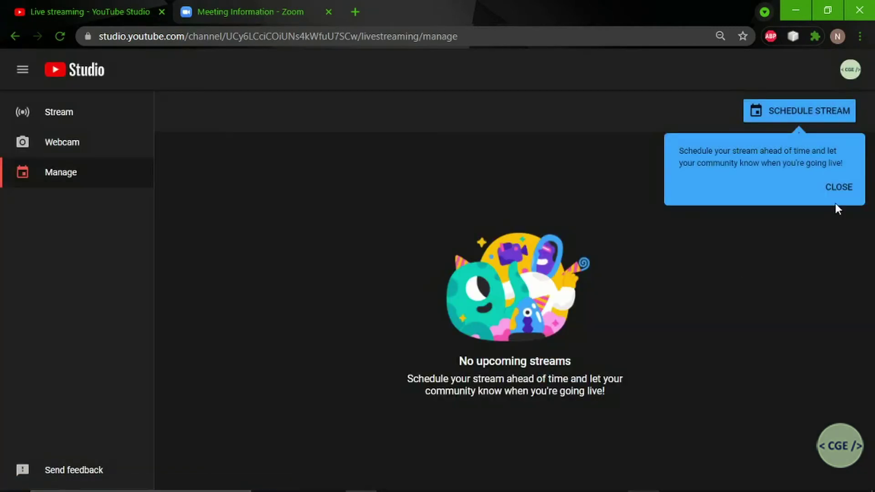
{"action": "left_click", "coordinate": [837, 195]}
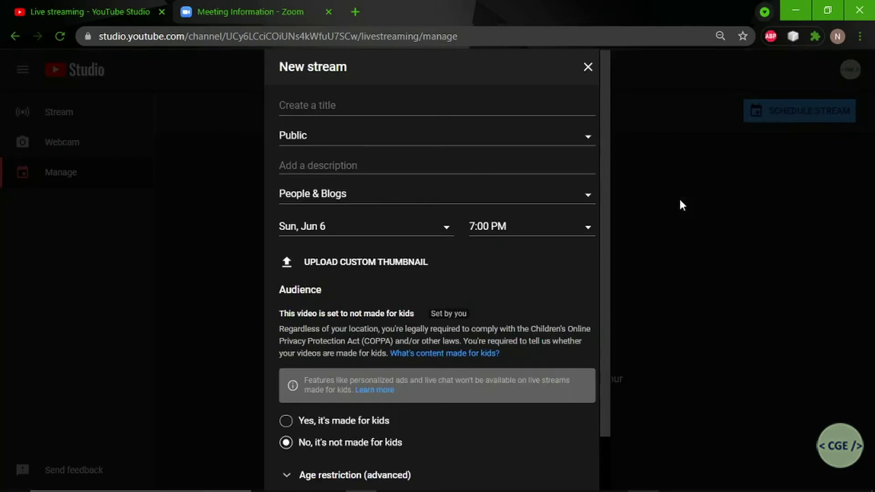
- Title the new stream "Sample Live Stream"
{"action": "left_click", "coordinate": [395, 107]}
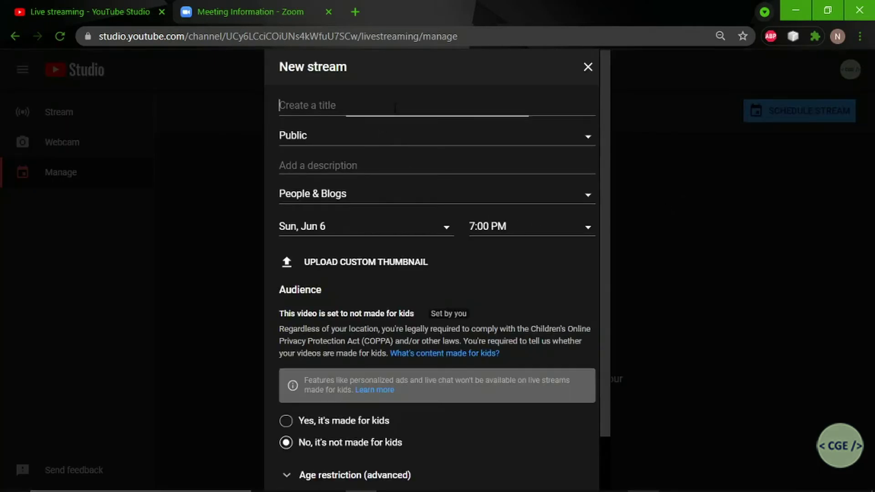
{"action": "type", "text": "Sam"}
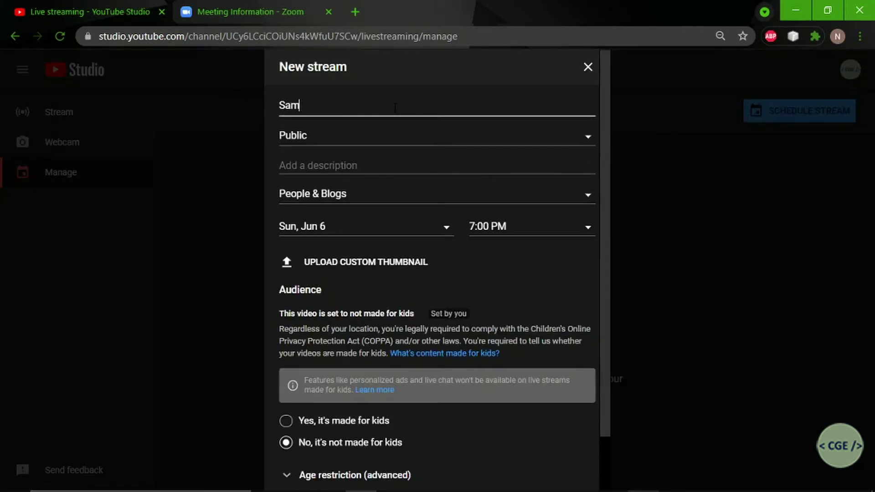
{"action": "type", "text": "ple Live Stream"}
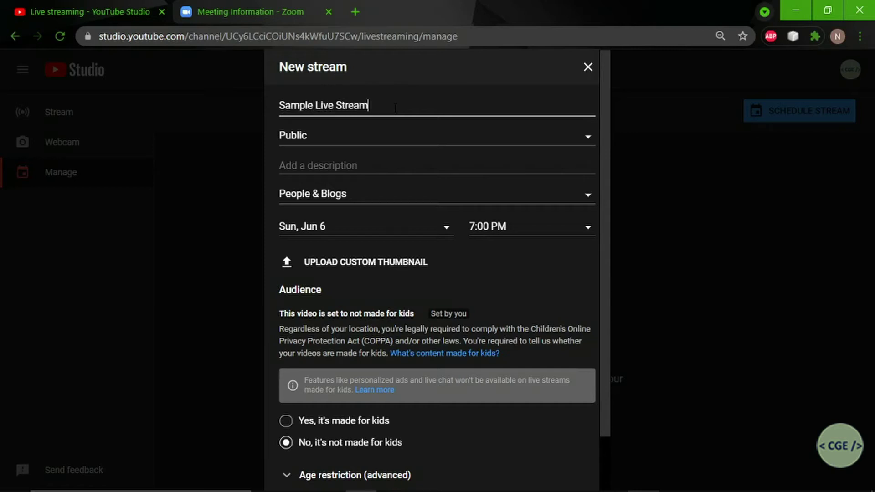
- Set the new stream's visibility to Private and dismiss the Zoom meeting reminder
{"action": "left_click", "coordinate": [356, 143]}
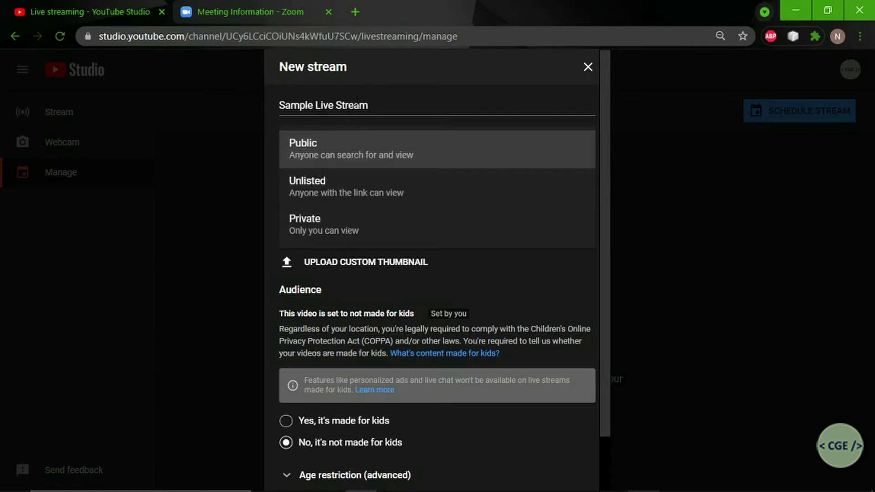
{"action": "left_click", "coordinate": [313, 232]}
{"action": "left_click", "coordinate": [402, 146]}
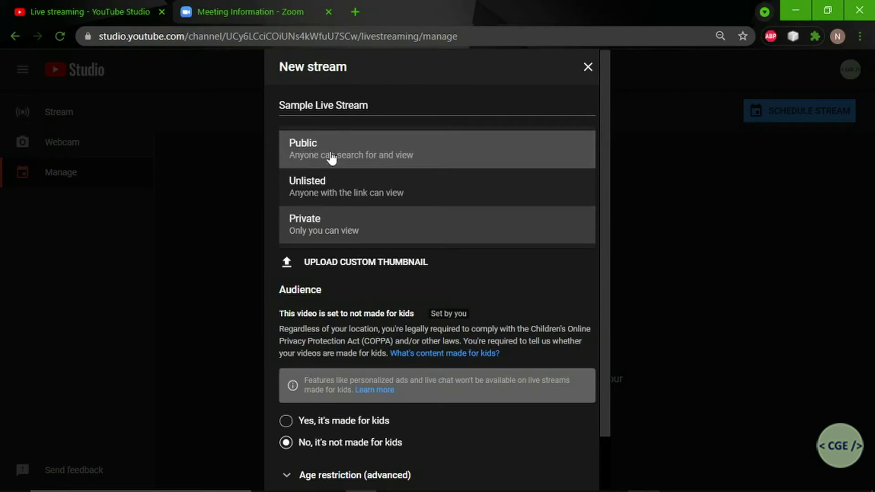
{"action": "left_click", "coordinate": [332, 233]}
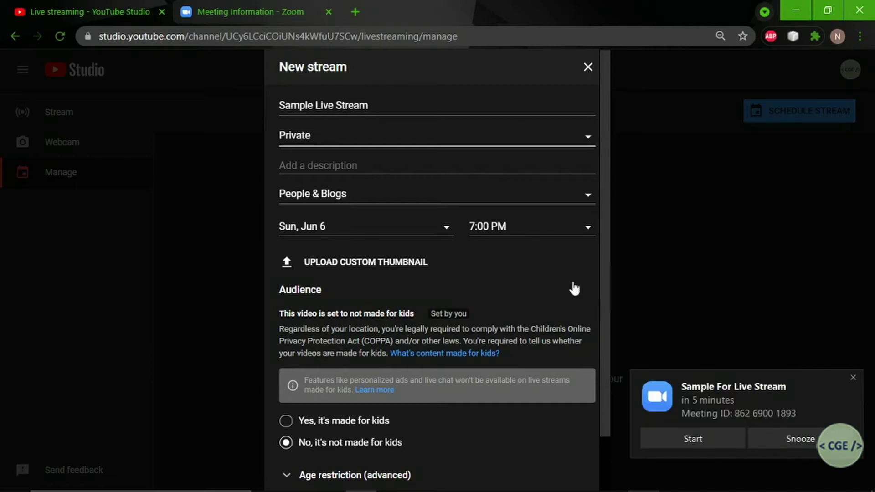
{"action": "left_click", "coordinate": [852, 378]}
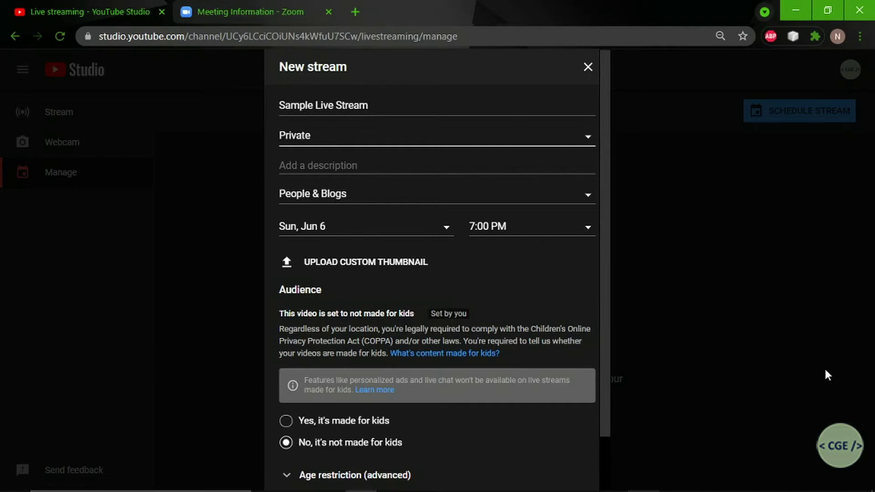
- Create the stream as not made for kids and without the over-18 restriction, and close the Live Control Room walkthrough
{"action": "scroll", "coordinate": [476, 274], "scroll_direction": "down", "scroll_amount": 2}
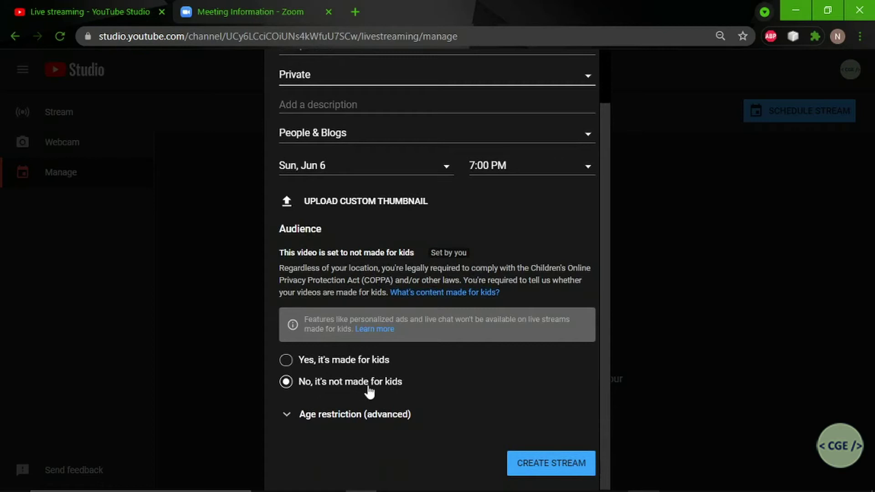
{"action": "left_click", "coordinate": [287, 414]}
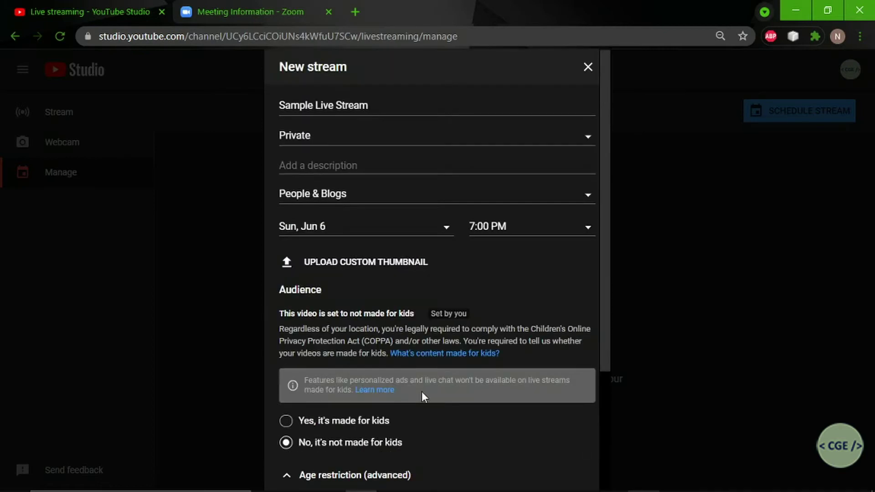
{"action": "scroll", "coordinate": [389, 401], "scroll_direction": "down", "scroll_amount": 3}
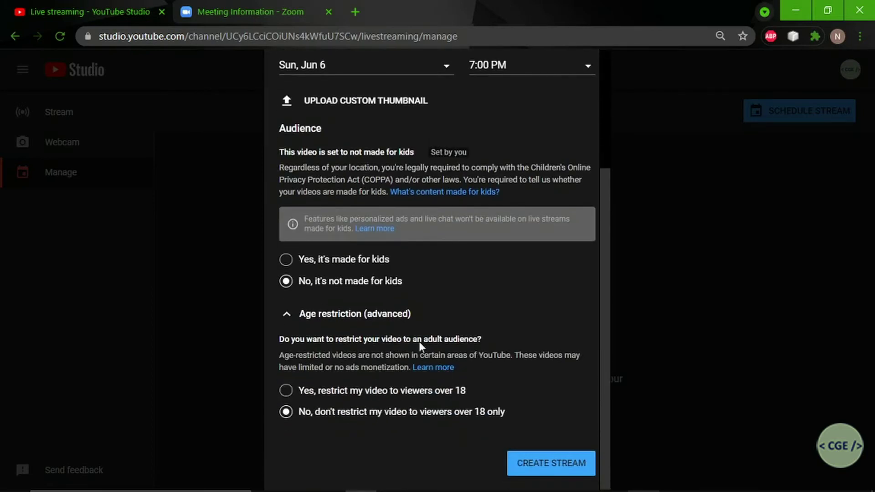
{"action": "left_click", "coordinate": [540, 463]}
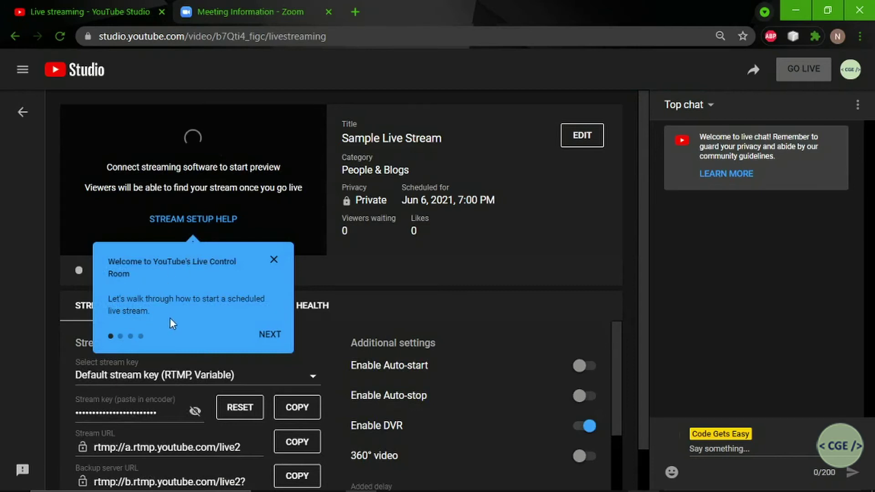
{"action": "left_click", "coordinate": [274, 260]}
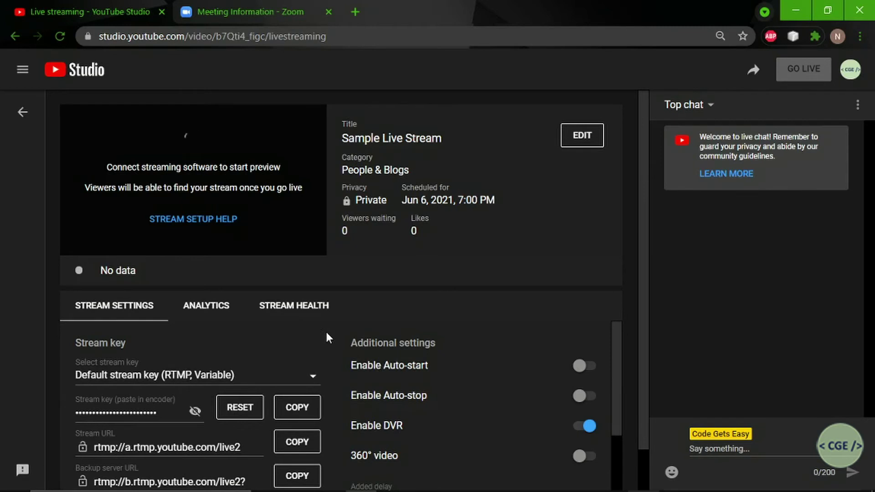
{"action": "scroll", "coordinate": [326, 337], "scroll_direction": "down", "scroll_amount": 2}
{"action": "scroll", "coordinate": [327, 337], "scroll_direction": "up", "scroll_amount": 2}
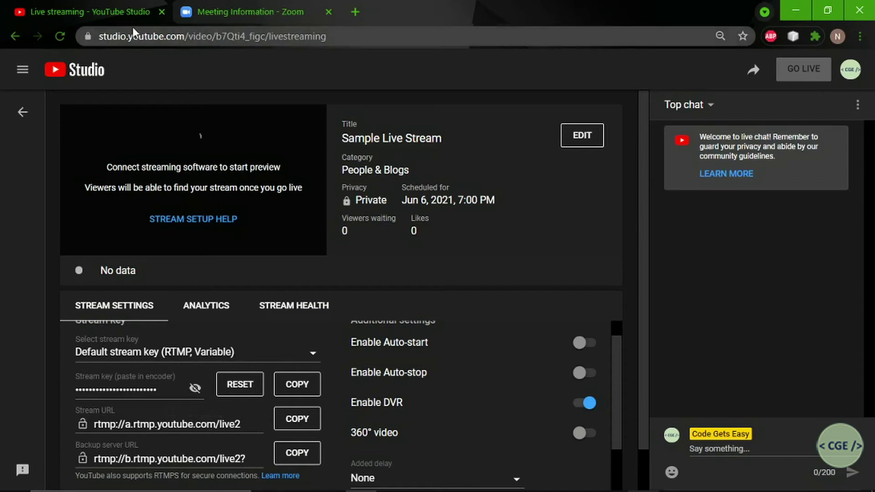
- Open the Zoom meeting's custom streaming service configuration and fill in the stream URL rtmp://a.rtmp.youtube.com/live2 copied from YouTube Studio
{"action": "left_click", "coordinate": [252, 7]}
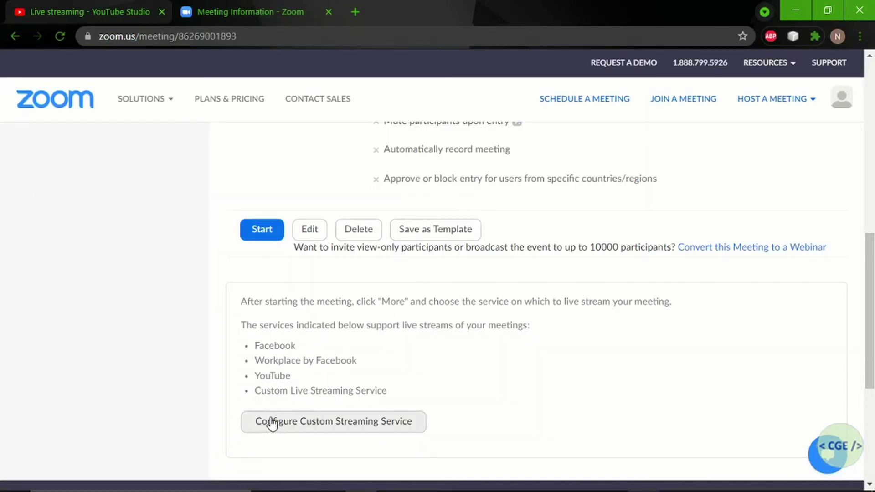
{"action": "left_click", "coordinate": [313, 423]}
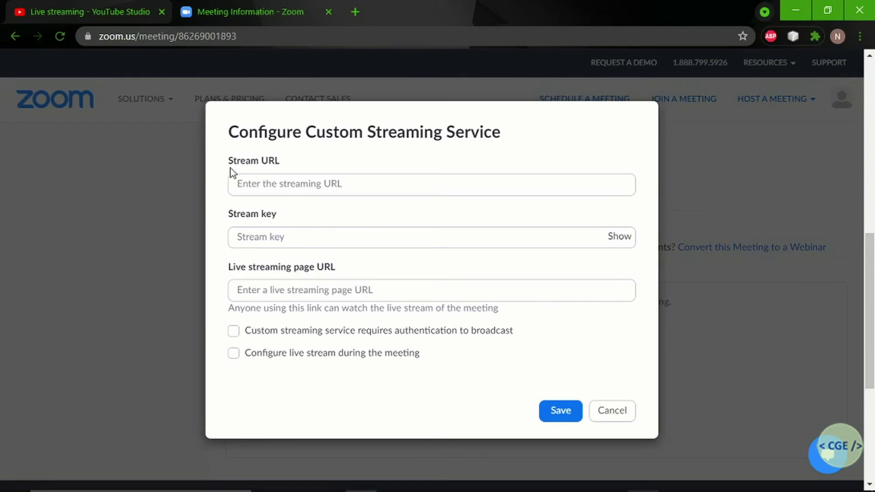
{"action": "left_click", "coordinate": [254, 185]}
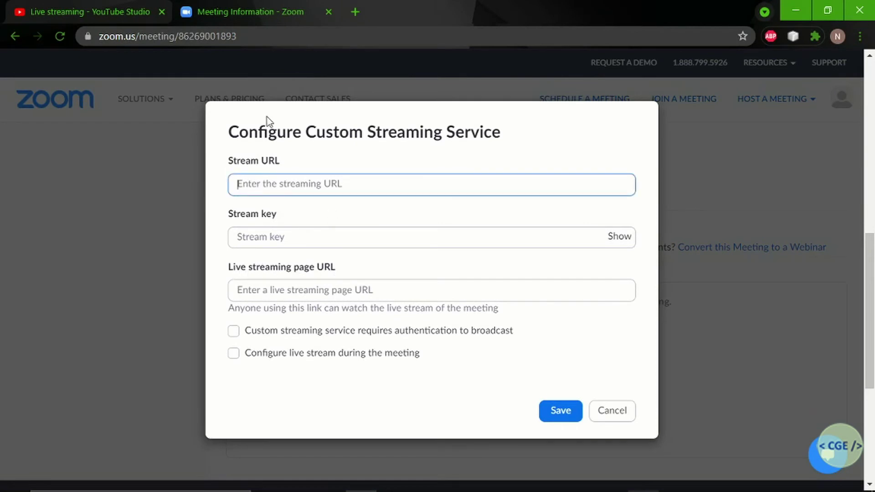
{"action": "left_click", "coordinate": [97, 8]}
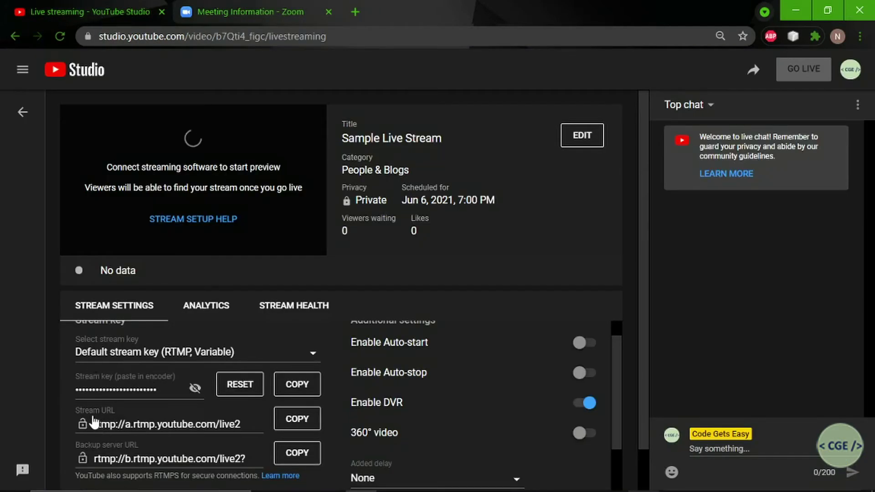
{"action": "left_click", "coordinate": [296, 419]}
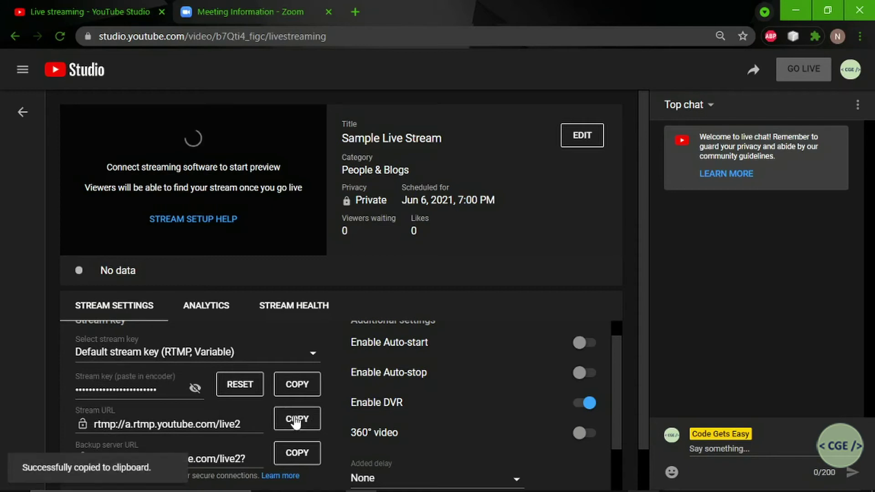
{"action": "left_click", "coordinate": [256, 6]}
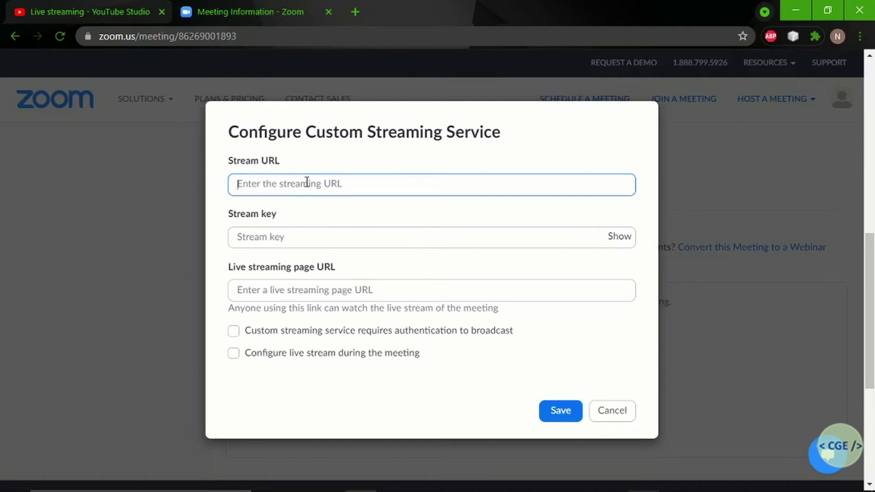
{"action": "key", "text": "ctrl+v"}
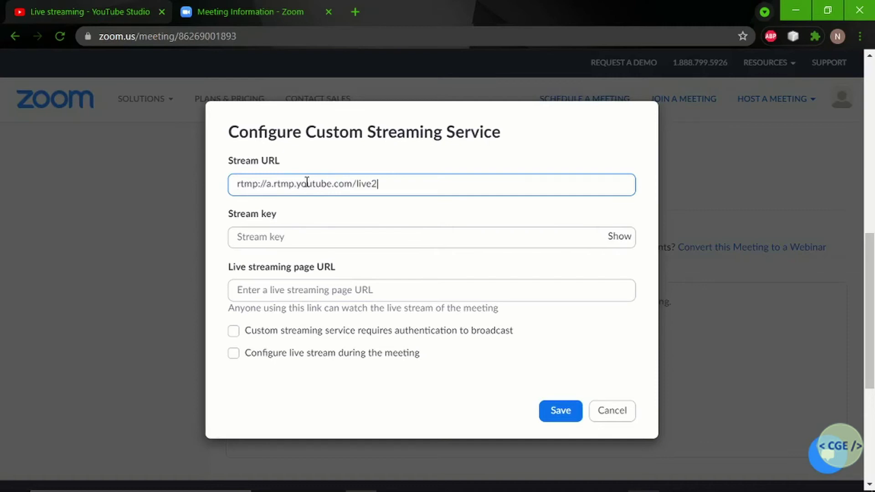
- Copy the stream key from YouTube Studio and paste it into the stream key field of Zoom's custom streaming configuration
{"action": "left_click", "coordinate": [292, 236]}
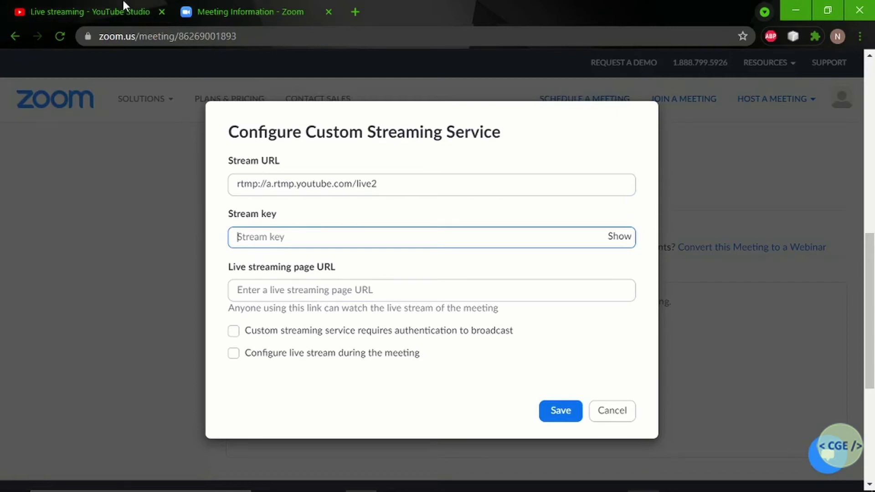
{"action": "left_click", "coordinate": [82, 12]}
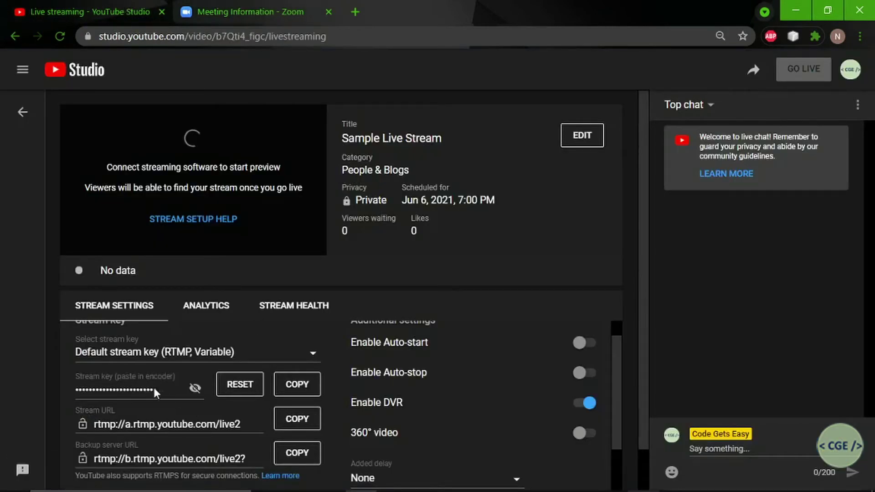
{"action": "left_click", "coordinate": [300, 388]}
{"action": "left_click", "coordinate": [227, 8]}
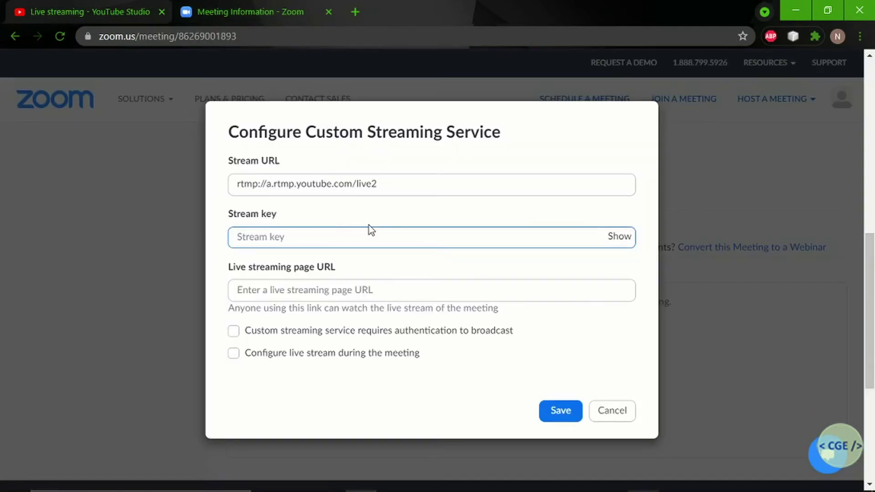
{"action": "key", "text": "ctrl+v"}
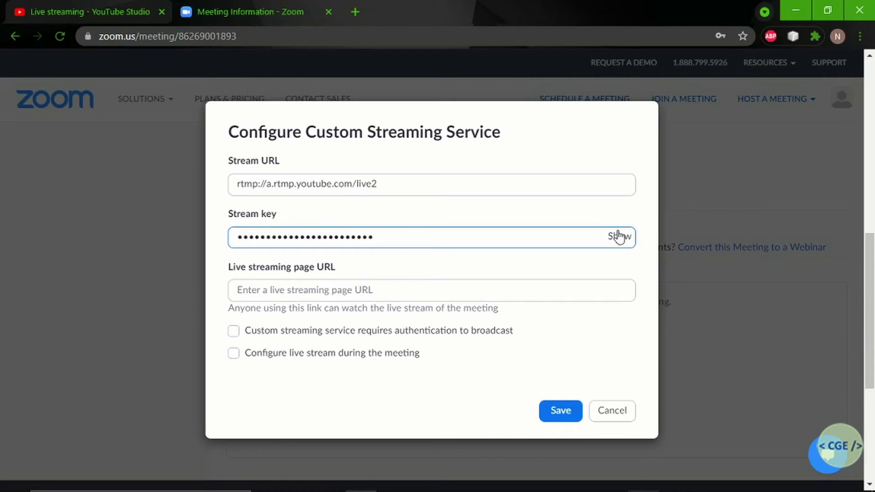
{"action": "left_click", "coordinate": [268, 291]}
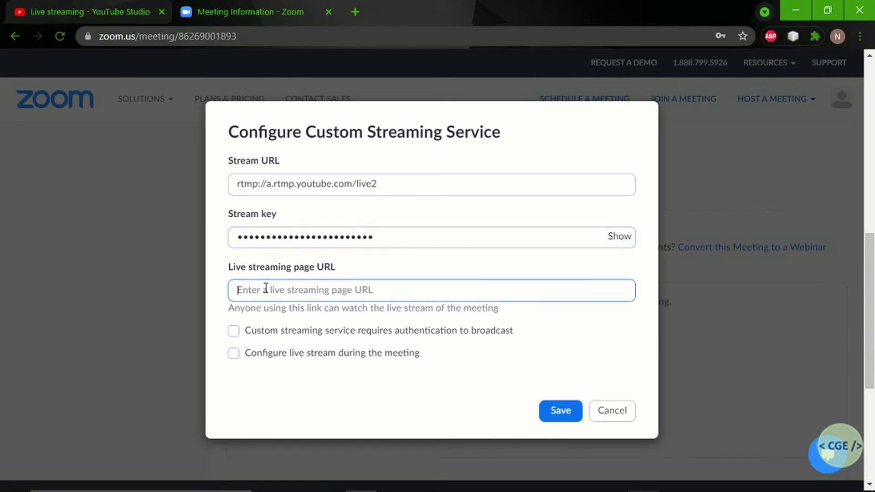
{"action": "left_click", "coordinate": [121, 6]}
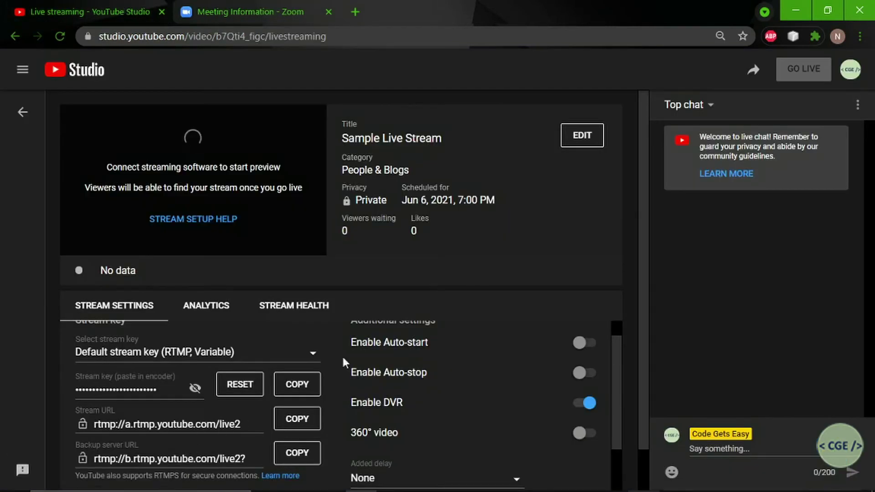
{"action": "left_click", "coordinate": [752, 72]}
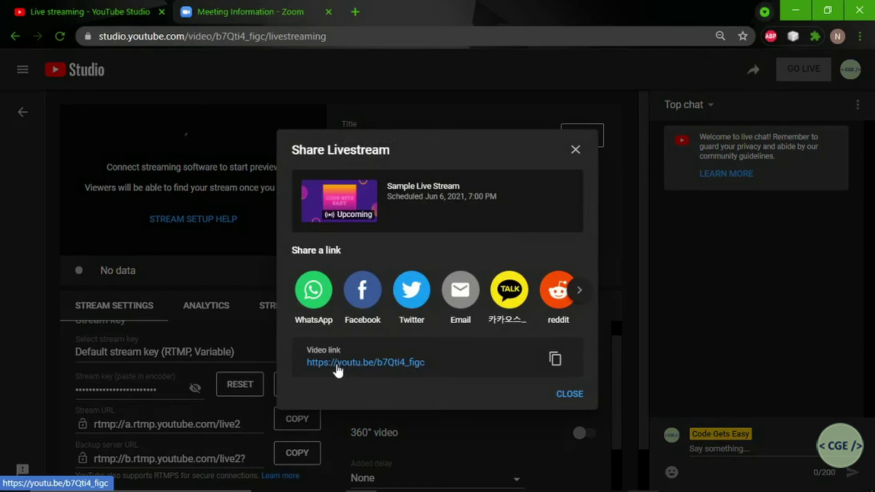
{"action": "left_click", "coordinate": [555, 360]}
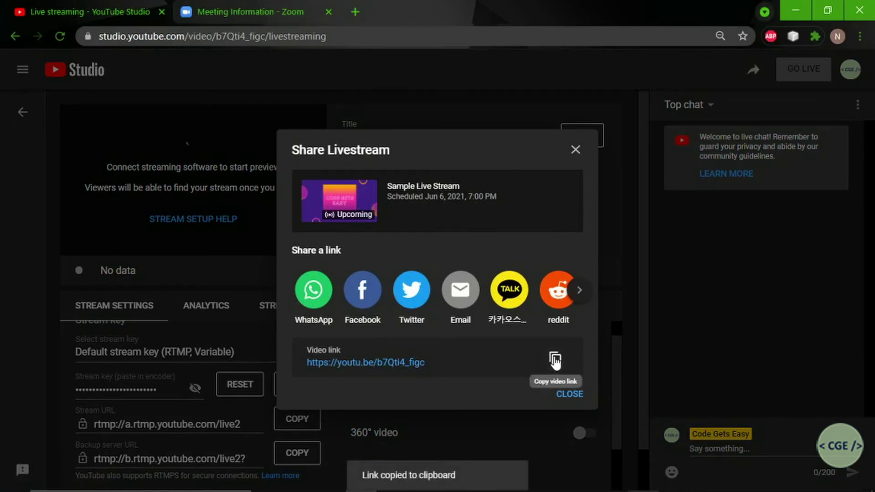
{"action": "left_click", "coordinate": [281, 4]}
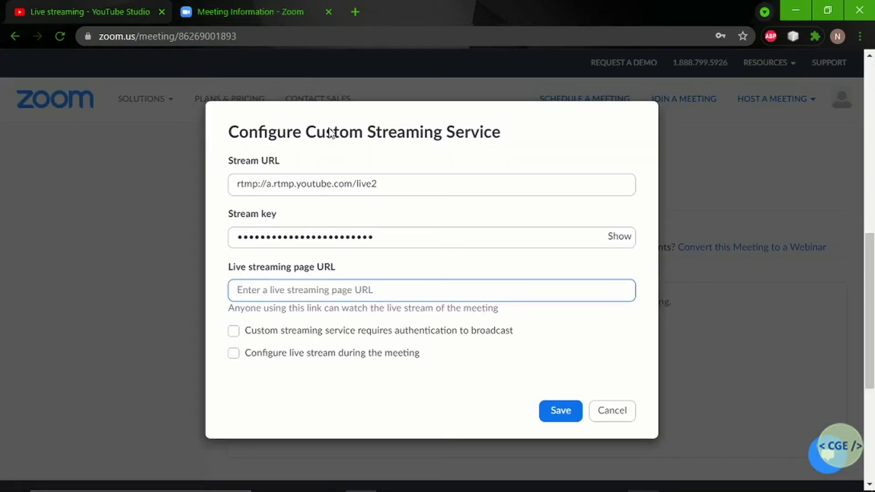
{"action": "left_click", "coordinate": [292, 290]}
{"action": "key", "text": "ctrl+v"}
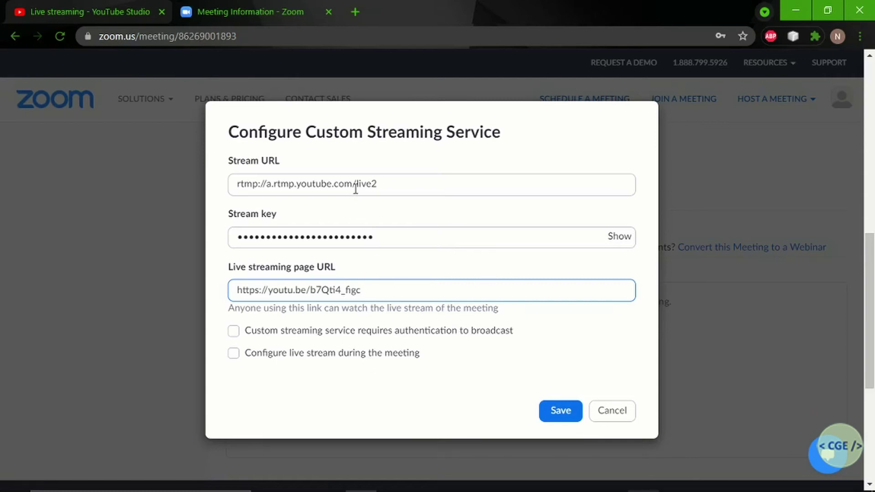
- Compare Zoom's stream URL, stream key and page URL fields with YouTube Studio's stream settings and share link, closing the sharing dialog
{"action": "left_click", "coordinate": [102, 2]}
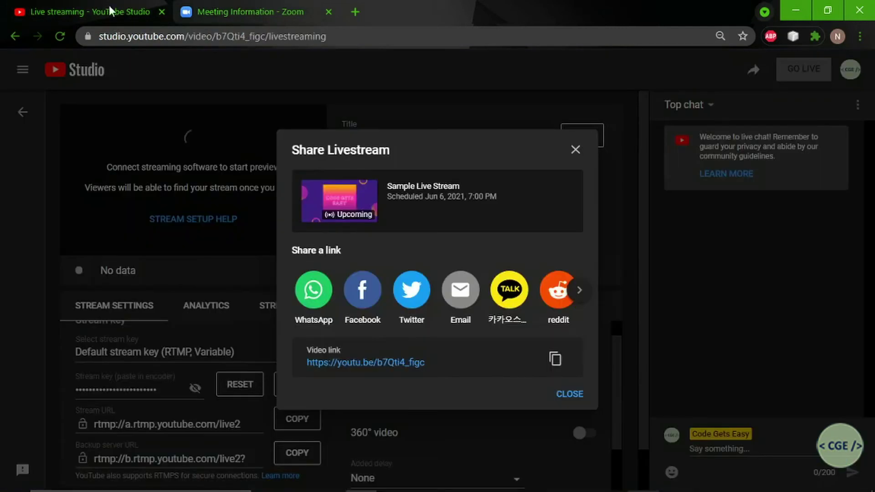
{"action": "left_click", "coordinate": [575, 151]}
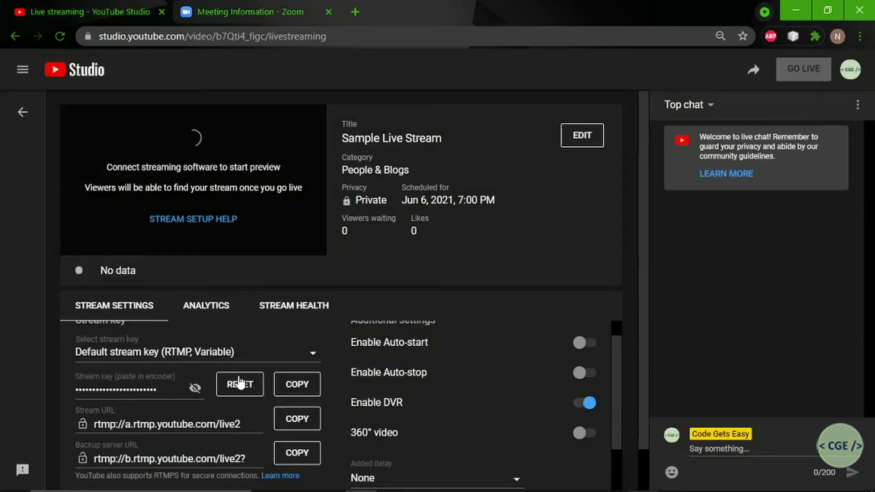
{"action": "left_click", "coordinate": [324, 5]}
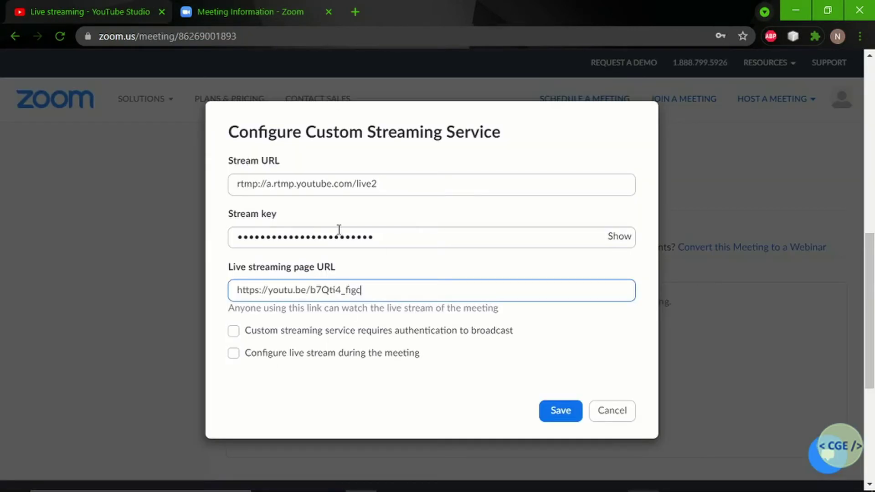
{"action": "left_click", "coordinate": [84, 3]}
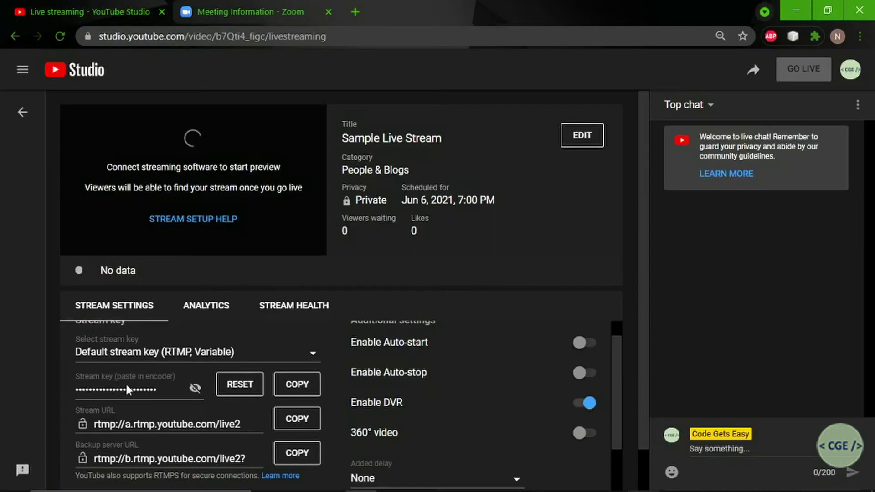
{"action": "left_click", "coordinate": [272, 1]}
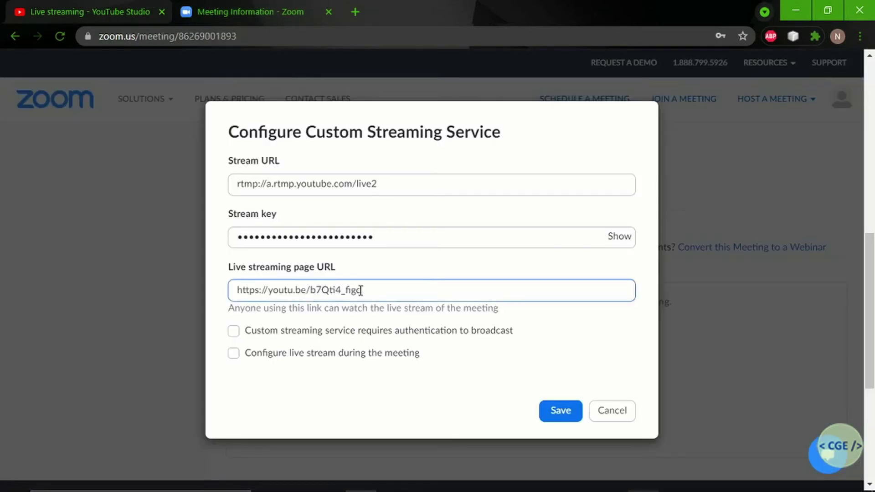
{"action": "left_click", "coordinate": [109, 6]}
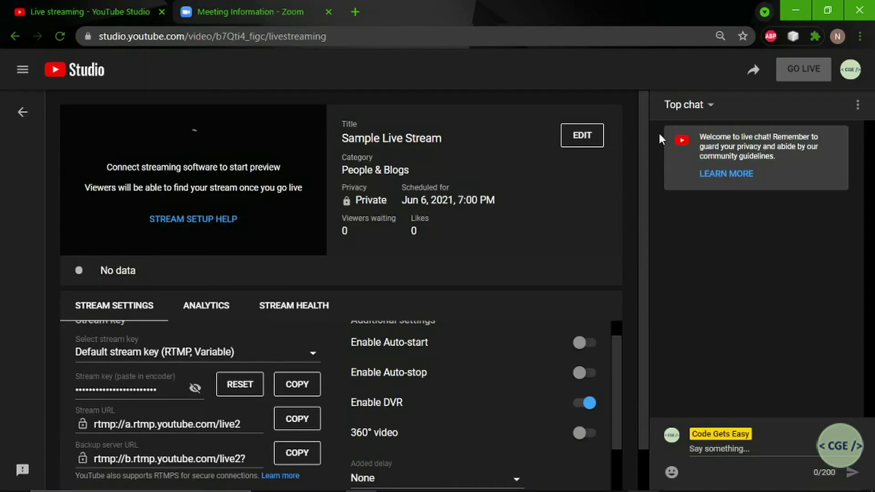
{"action": "left_click", "coordinate": [753, 72]}
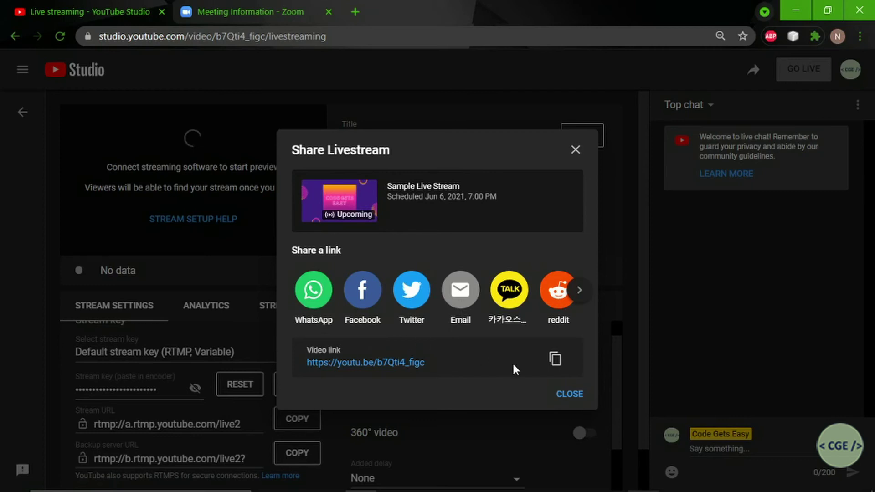
{"action": "left_click", "coordinate": [569, 395]}
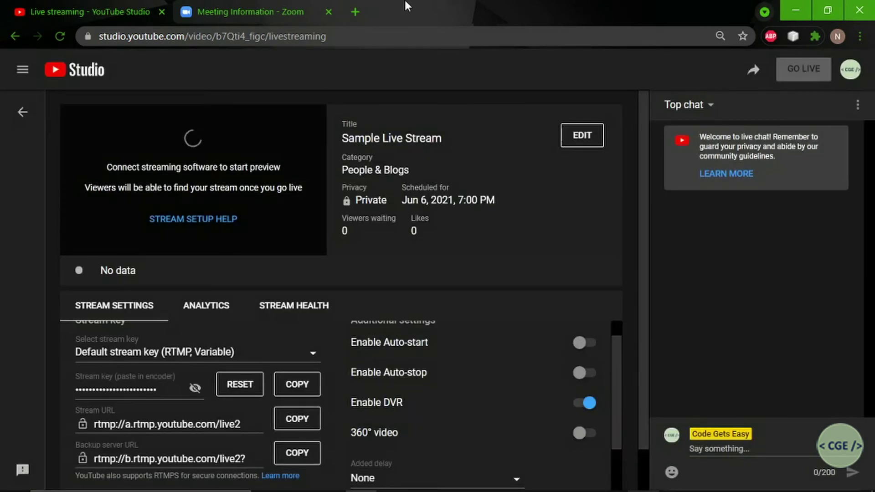
- Save Zoom's custom streaming service configuration and review the saved stream URL, stream key and page URL on the meeting page
{"action": "left_click", "coordinate": [234, 6]}
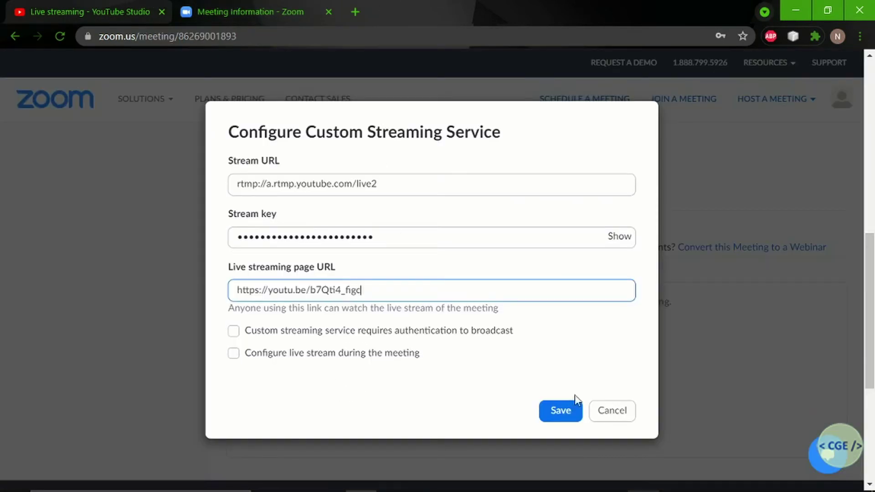
{"action": "left_click", "coordinate": [560, 415]}
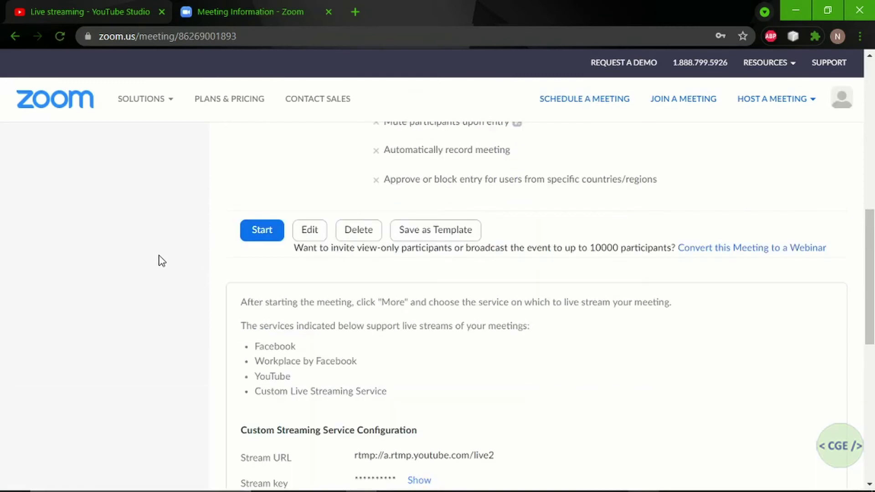
{"action": "scroll", "coordinate": [149, 320], "scroll_direction": "down", "scroll_amount": 2}
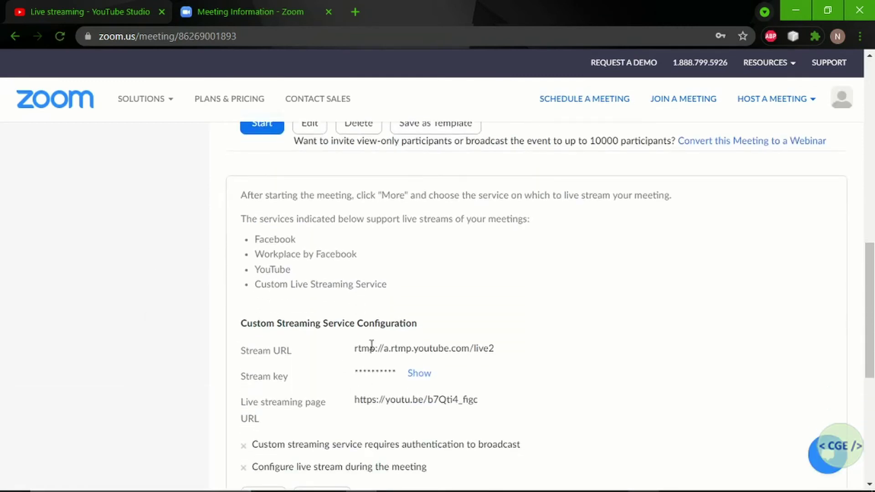
{"action": "scroll", "coordinate": [168, 392], "scroll_direction": "down", "scroll_amount": 3}
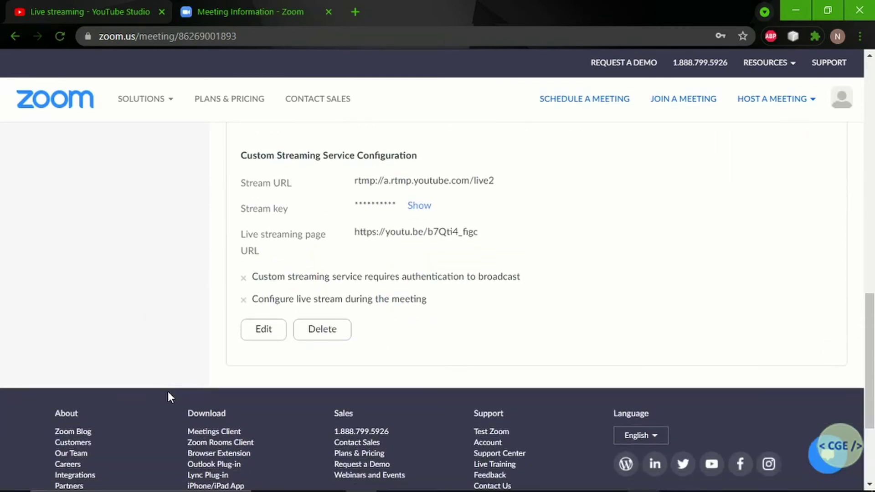
{"action": "scroll", "coordinate": [187, 279], "scroll_direction": "up", "scroll_amount": 13}
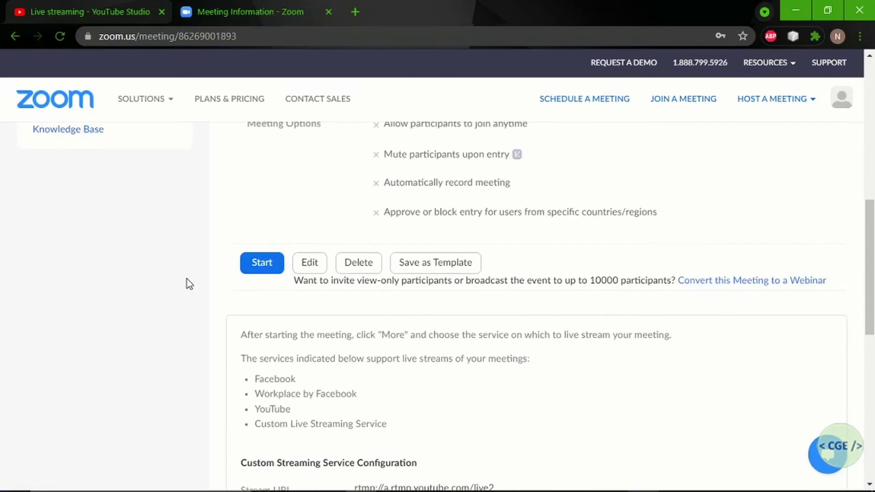
{"action": "scroll", "coordinate": [186, 280], "scroll_direction": "up", "scroll_amount": 2}
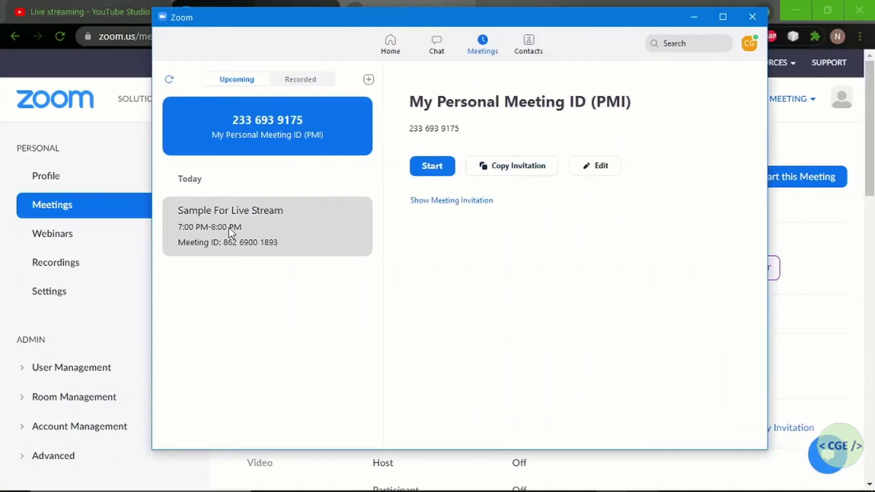
- Switch to the Zoom desktop app, start the Sample For Live Stream meeting with computer audio and maximize the meeting window
{"action": "left_click", "coordinate": [271, 231]}
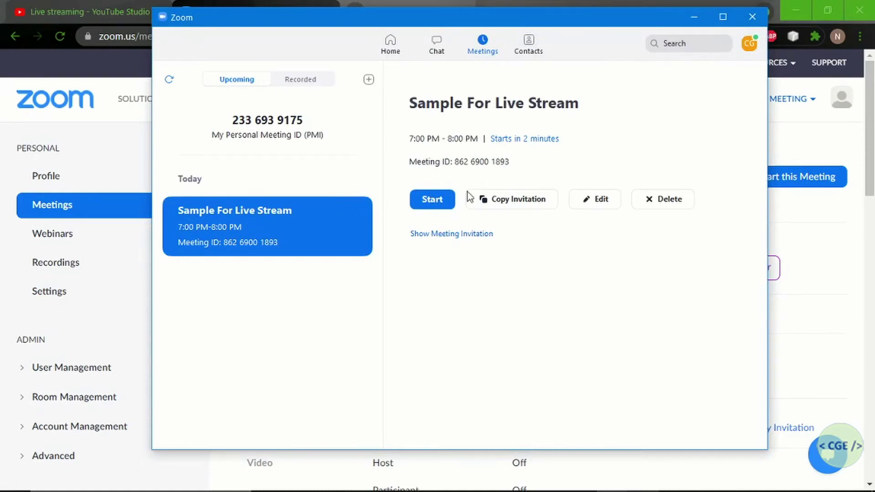
{"action": "left_click", "coordinate": [435, 204]}
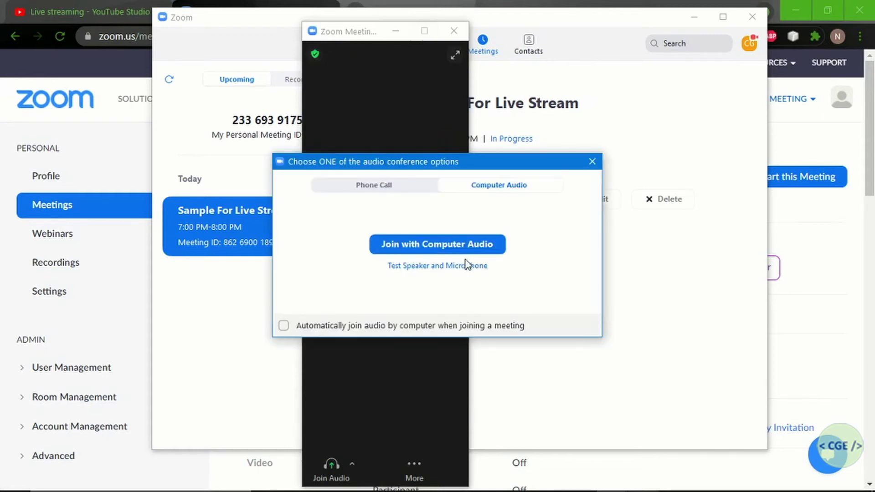
{"action": "left_click", "coordinate": [456, 251]}
{"action": "left_click", "coordinate": [423, 30]}
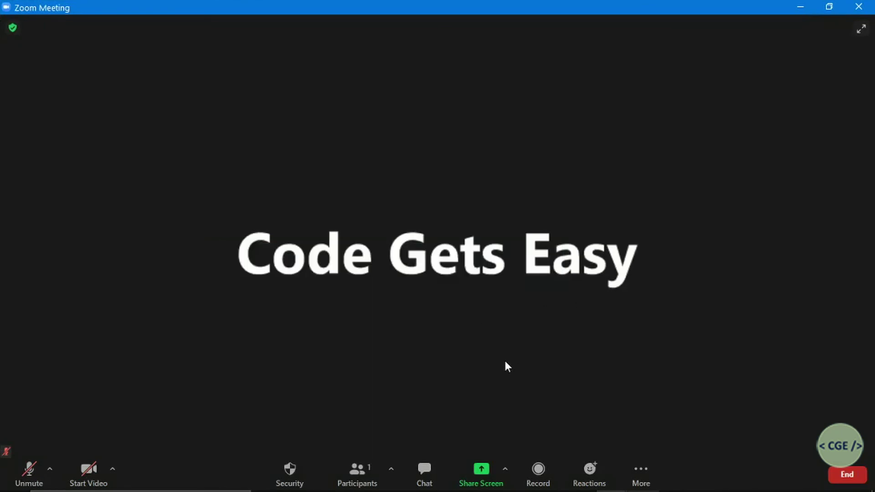
- Look through the live streaming services offered in the meeting's additional options, including Live on Custom Live Streaming Service
{"action": "left_click", "coordinate": [640, 469]}
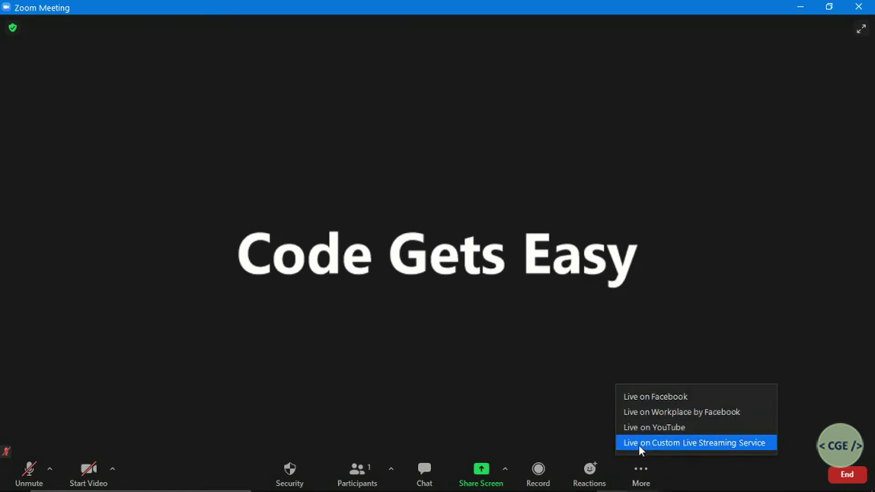
{"action": "left_click", "coordinate": [728, 442]}
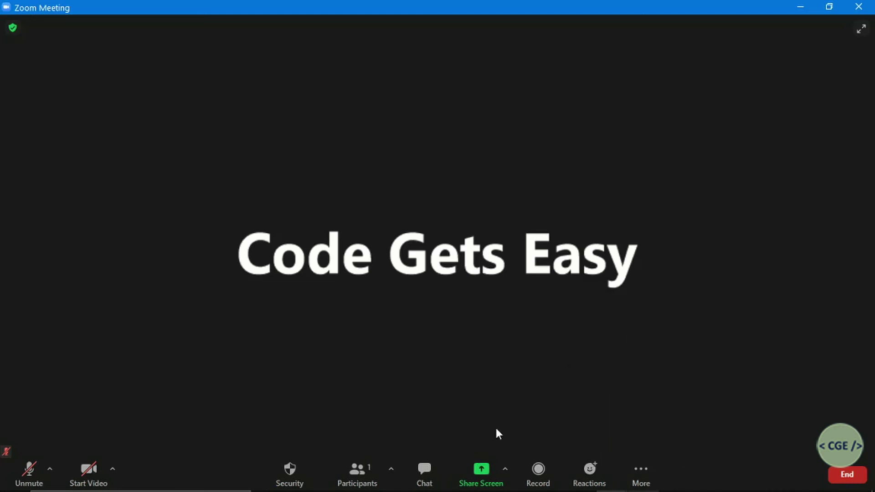
- Share the PowerPoint window with 5 Operators.pptx in the Zoom meeting
{"action": "left_click", "coordinate": [480, 473]}
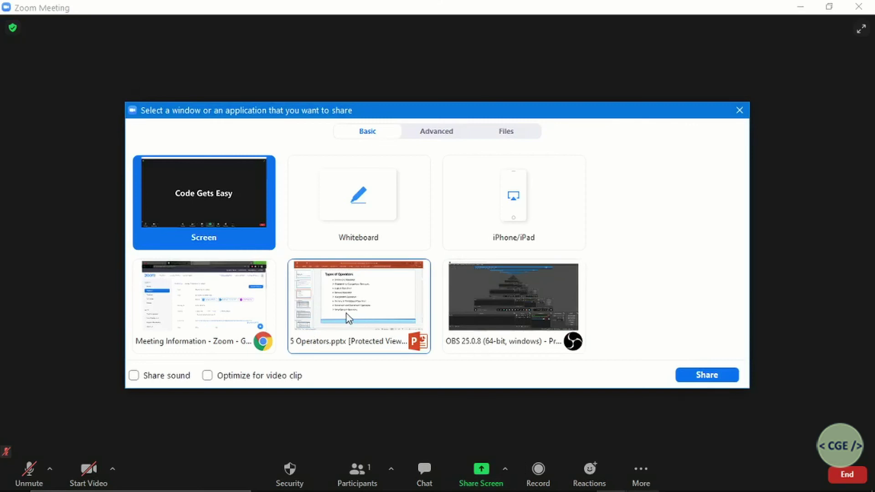
{"action": "left_click", "coordinate": [346, 313]}
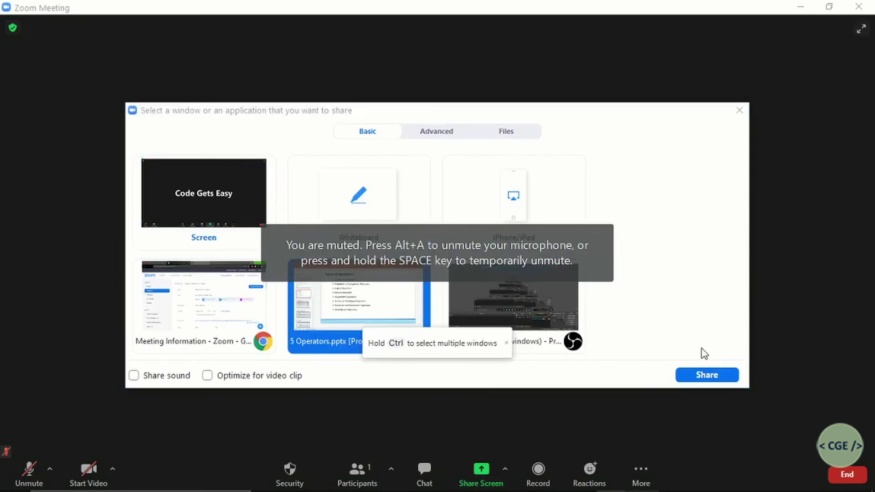
{"action": "left_click", "coordinate": [696, 376]}
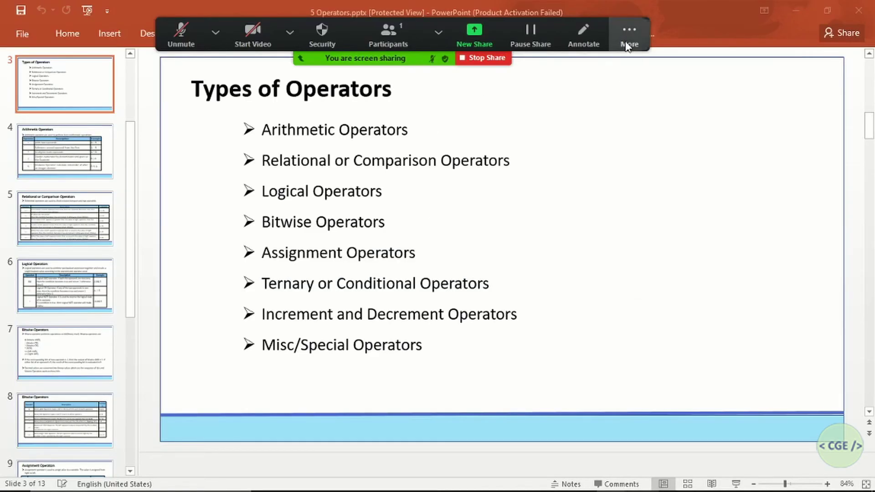
- Start broadcasting the shared meeting with Live on Custom Live Streaming Service
{"action": "left_click", "coordinate": [628, 42]}
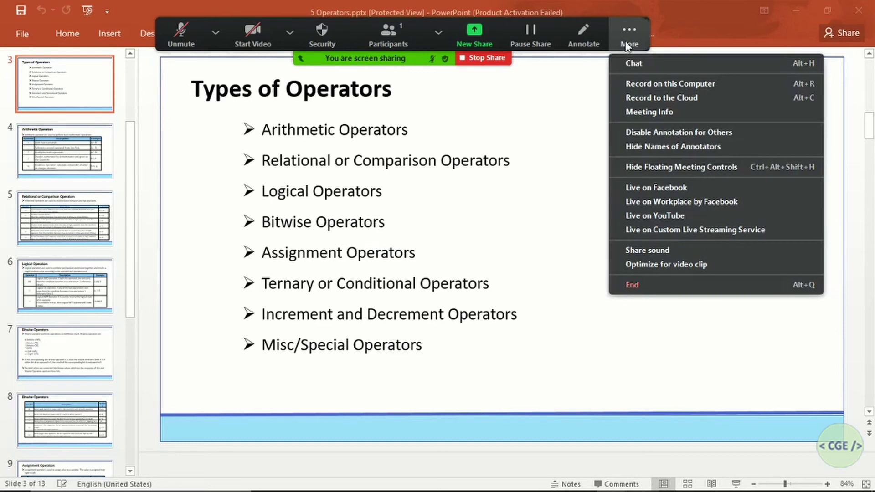
{"action": "left_click", "coordinate": [687, 230]}
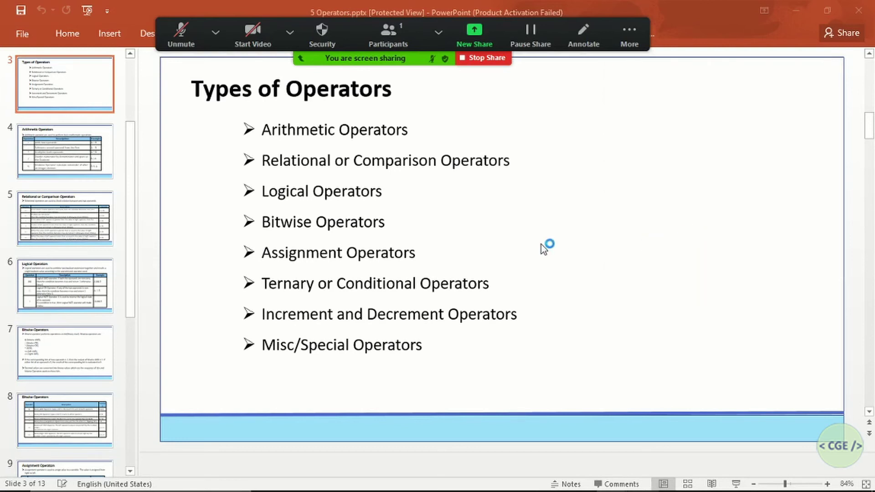